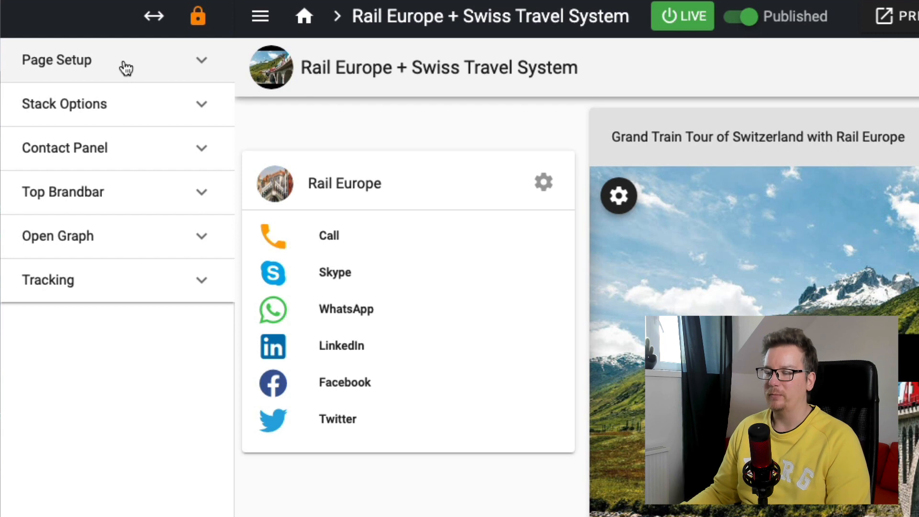
Step: Open the Contact Panel settings of the page and go to the Channels section
click(126, 68)
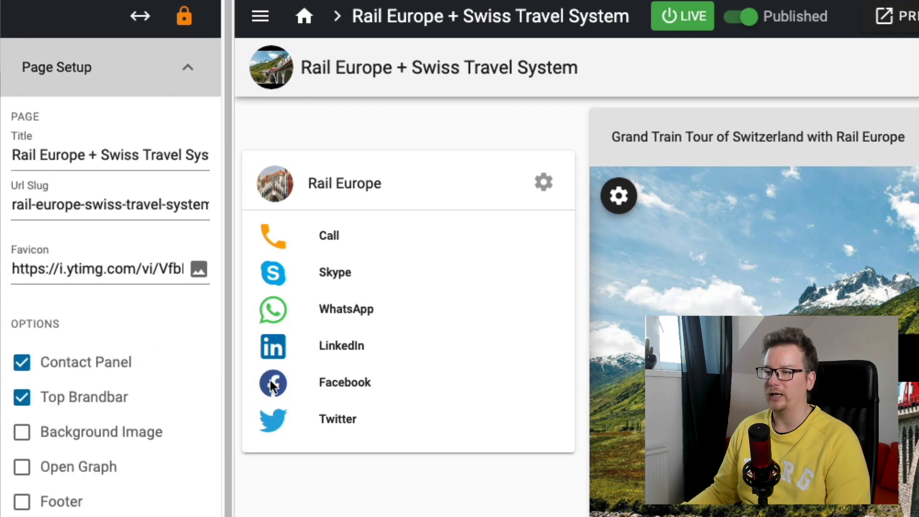
click(119, 73)
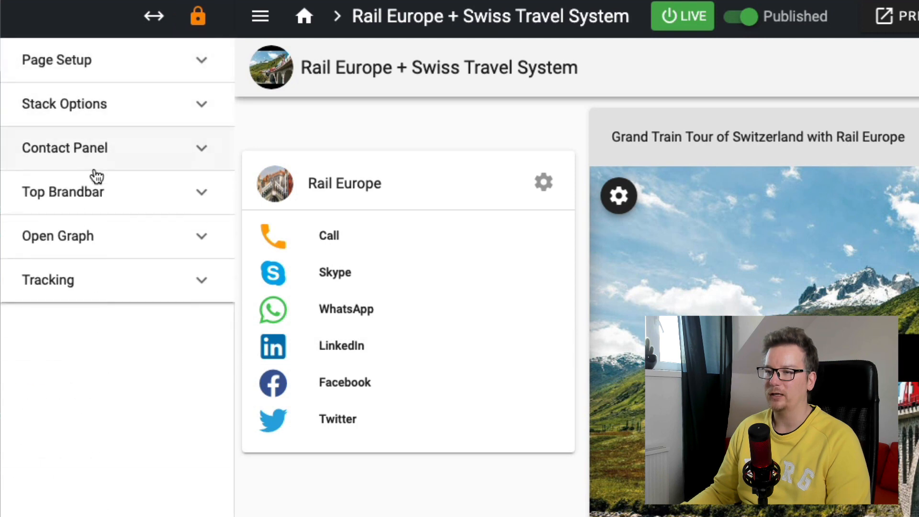
click(148, 155)
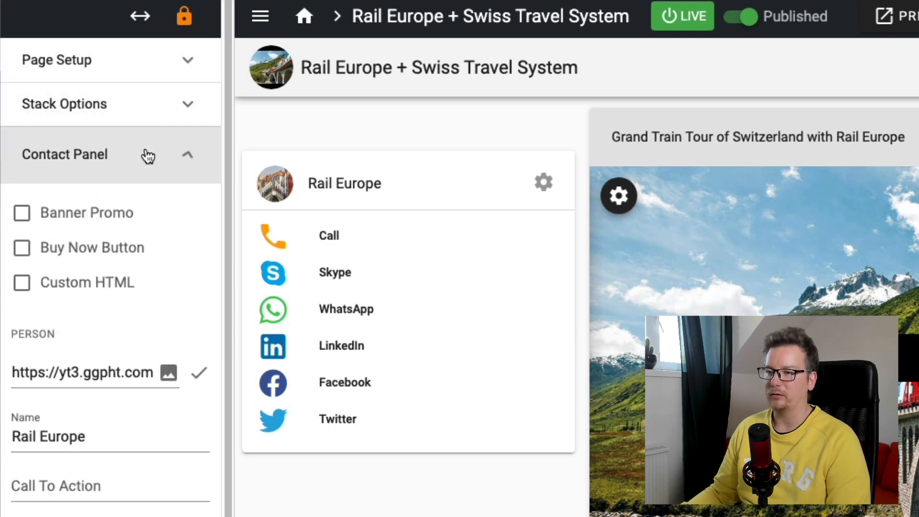
scroll(136, 201, down, 7)
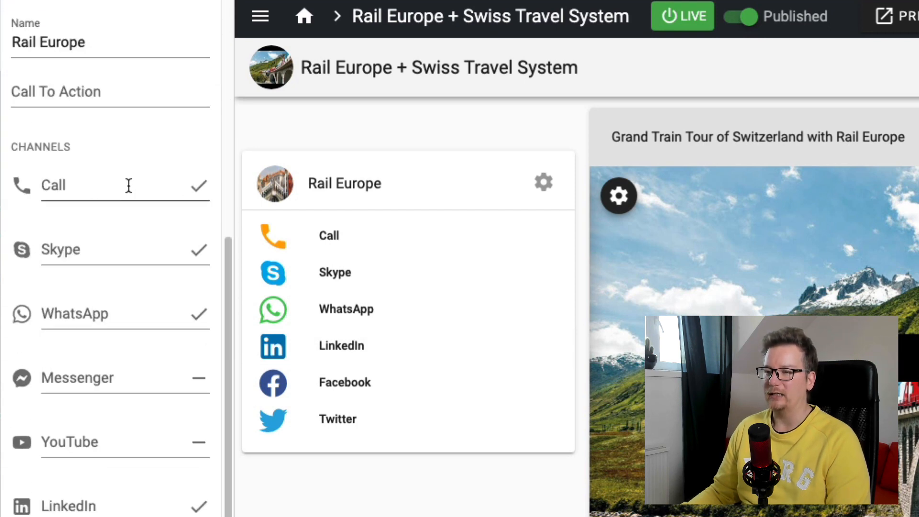
double_click(23, 147)
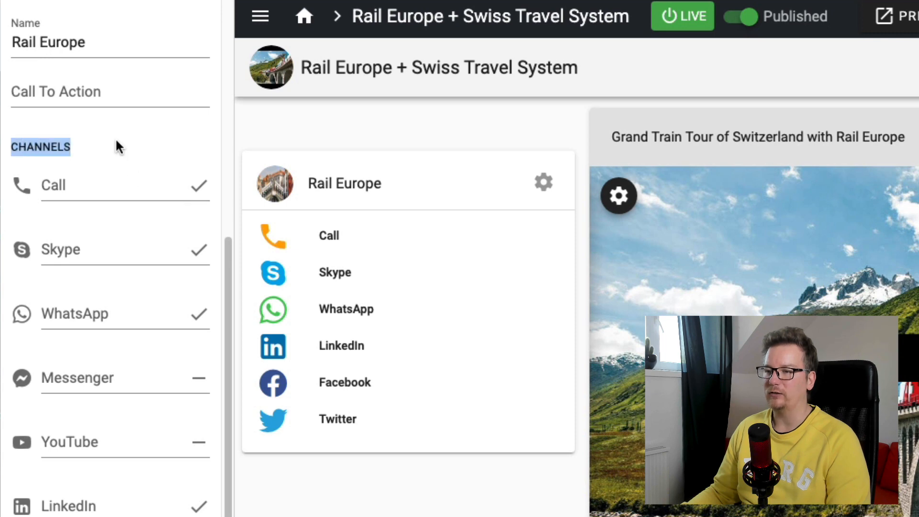
click(115, 149)
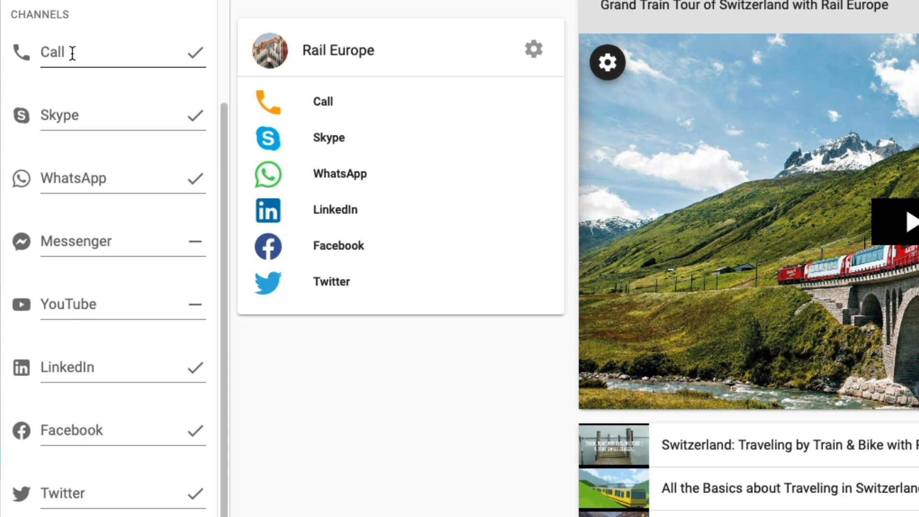
Step: Try starting a phone number with different international codes in the Call channel, clearing each entry
click(72, 52)
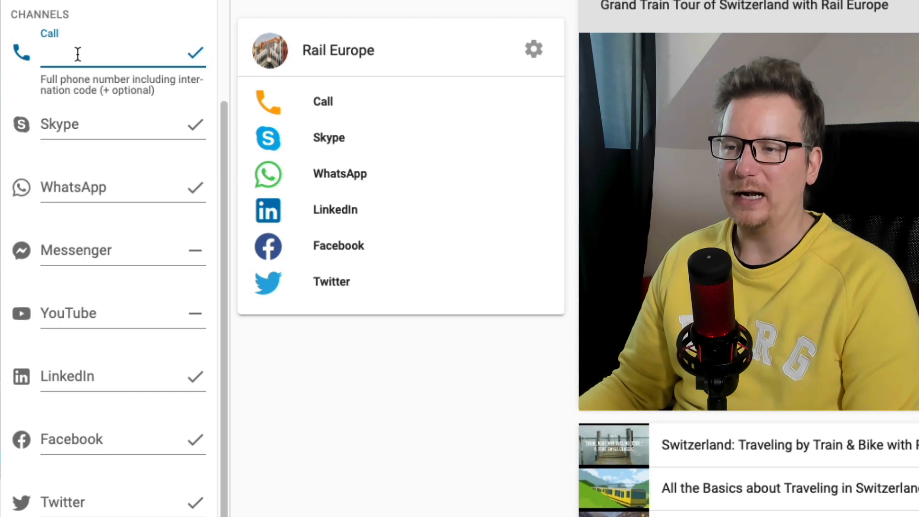
text(+1)
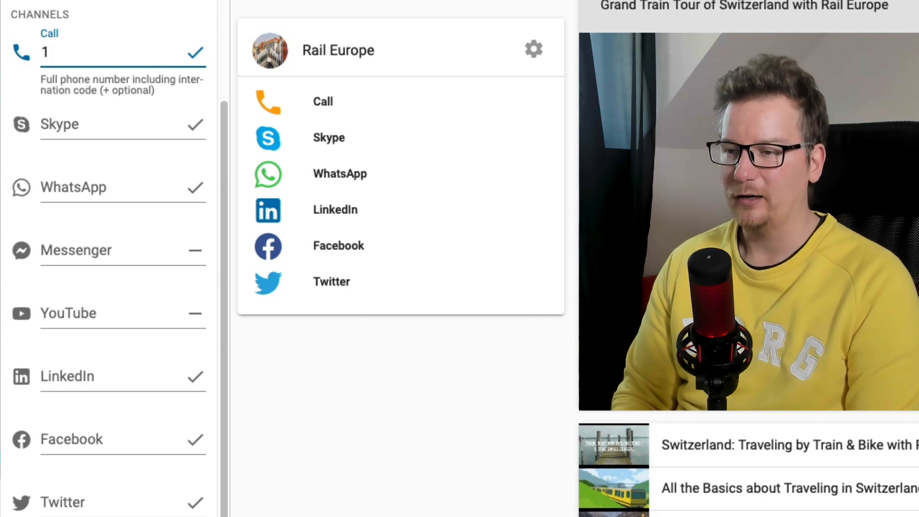
text(0)
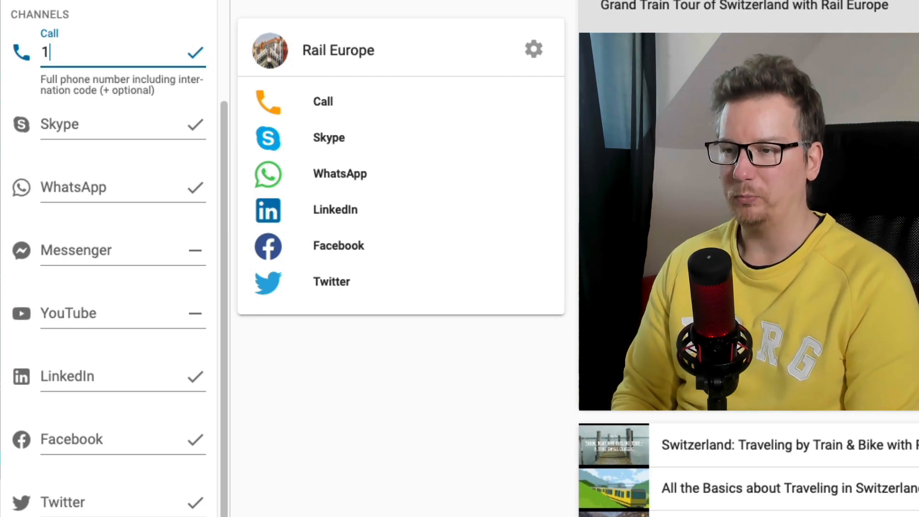
text(054)
key(BackSpace)
key(BackSpace)
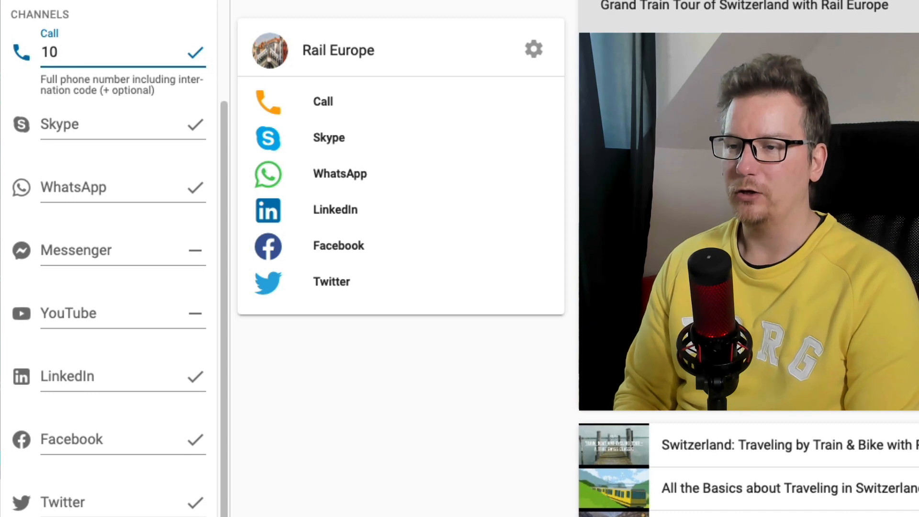
text(5)
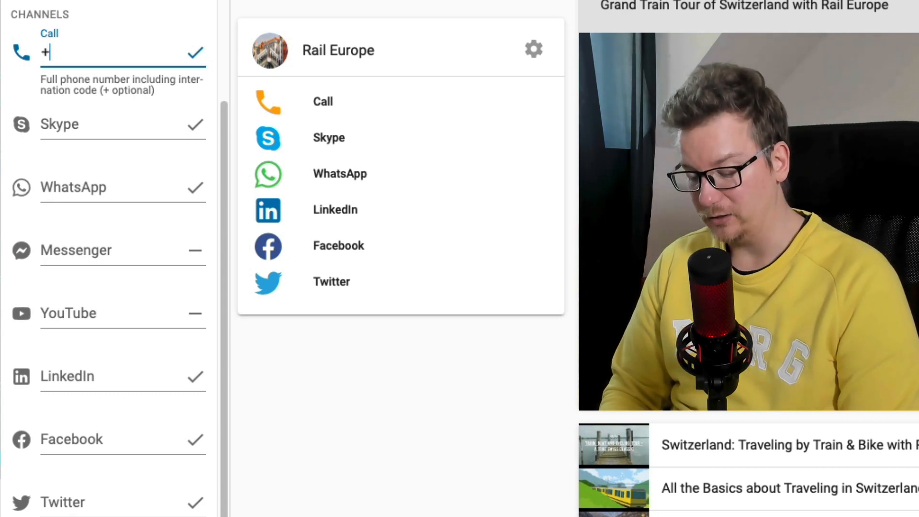
text(3)
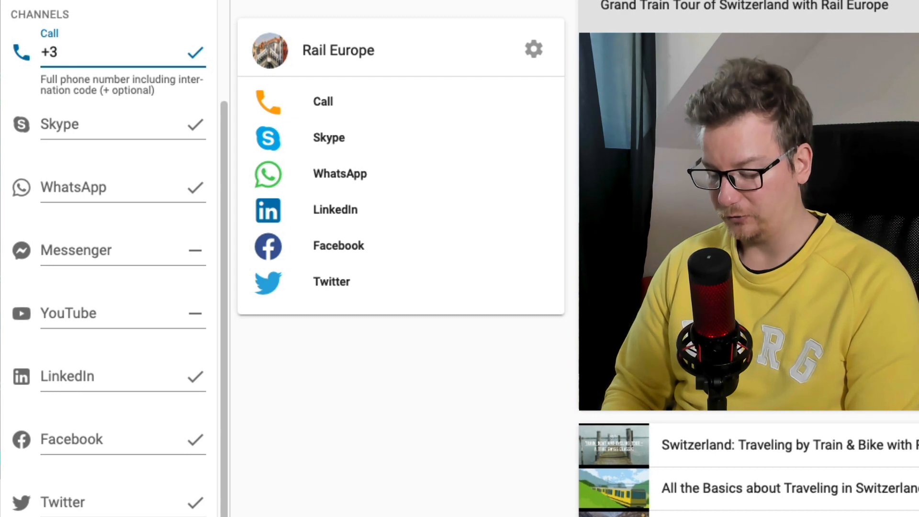
text(28)
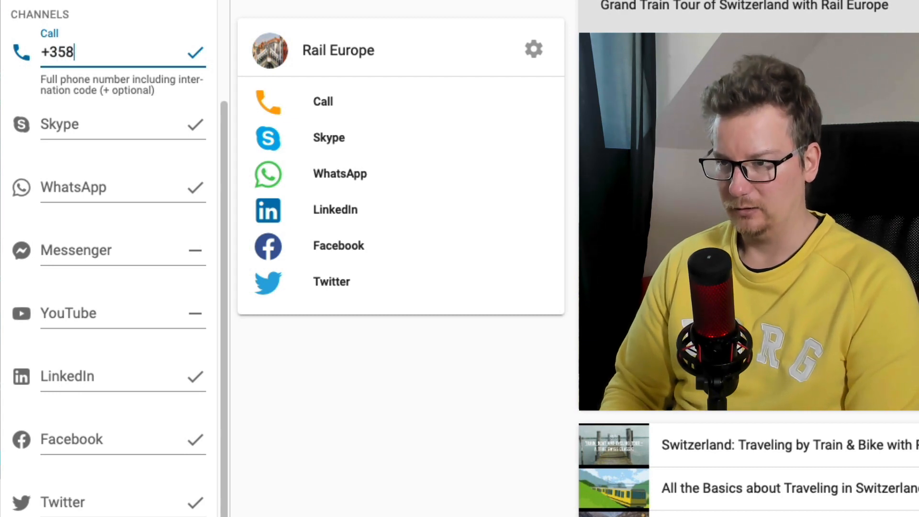
key(BackSpace)
key(BackSpace)
key(BackSpace)
text(41)
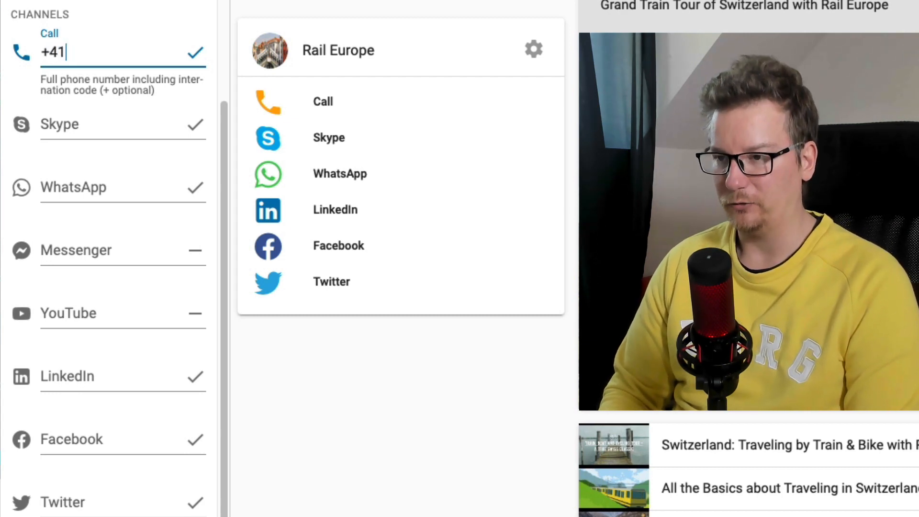
key(BackSpace)
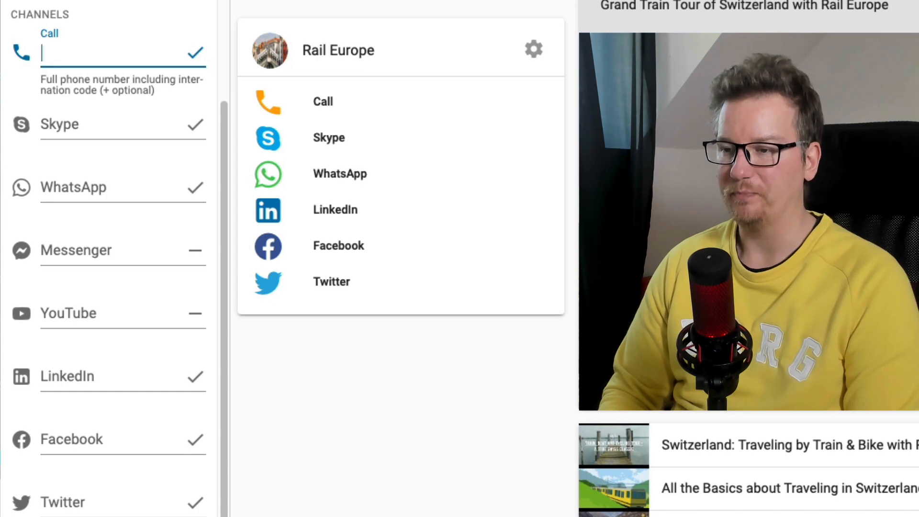
click(77, 126)
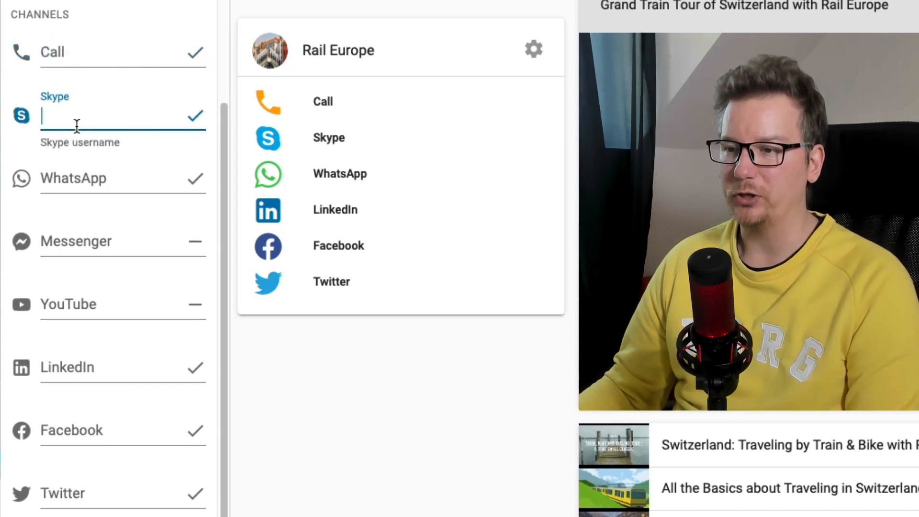
click(84, 53)
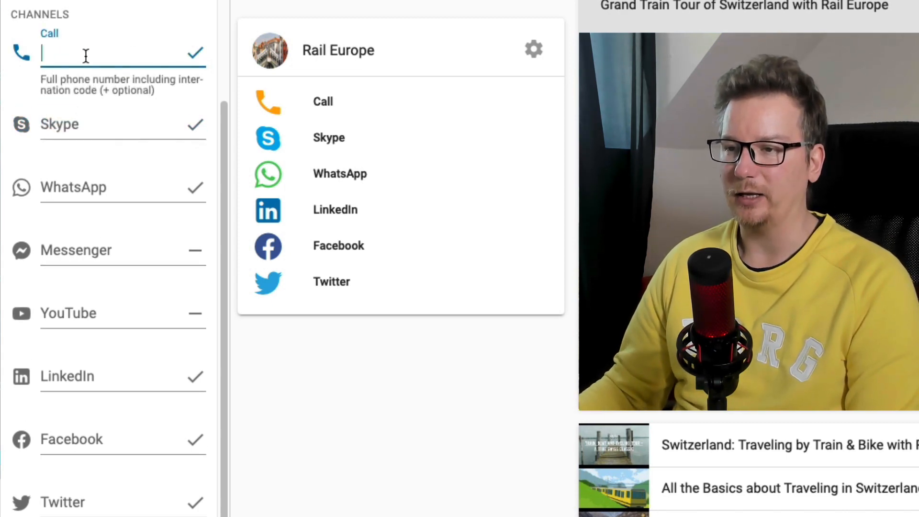
Step: Change the Call entry's label on the contact card to "Call Me On" followed by the phone number
mouse_move(426, 110)
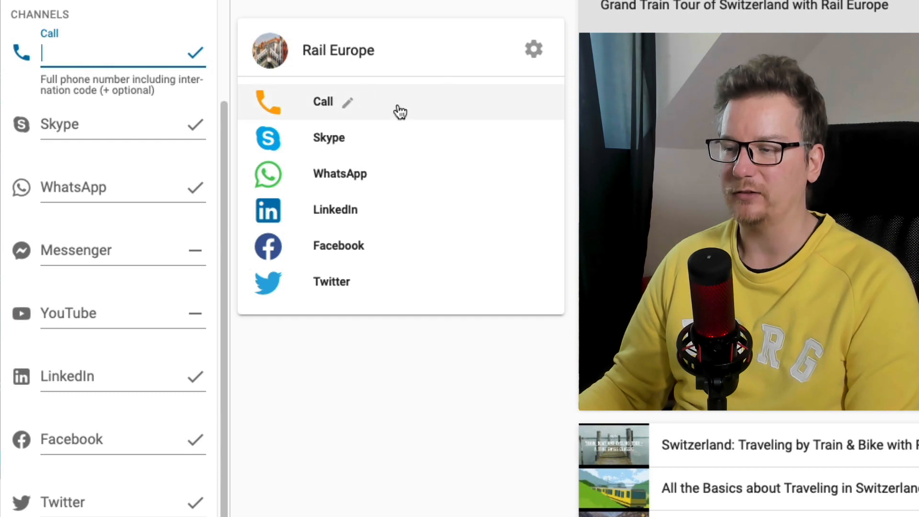
click(348, 102)
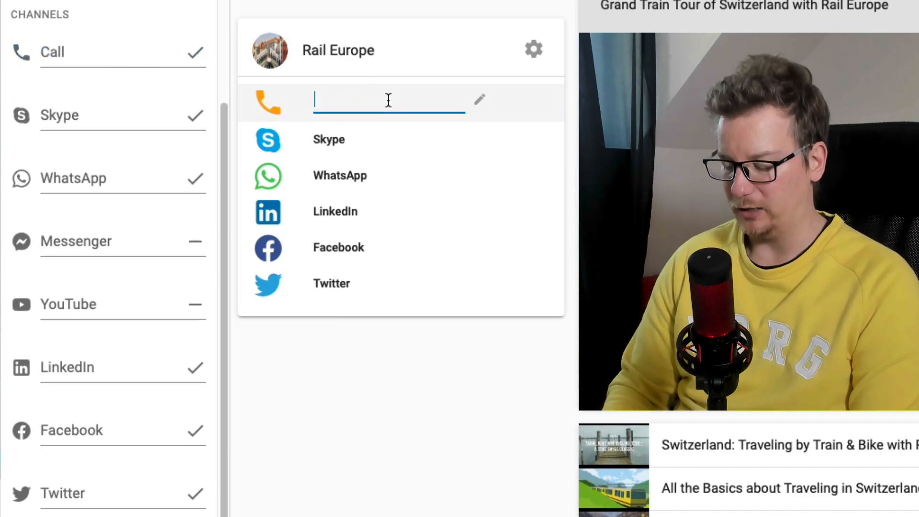
text(04848439)
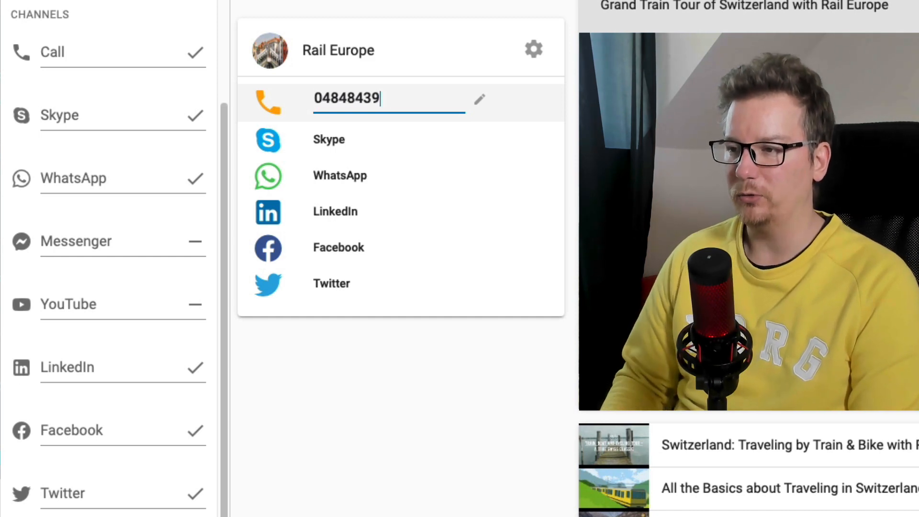
key(Left)
key(Left)
key(Left)
key(Left)
key(Left)
key(Left)
key(Left)
key(Left)
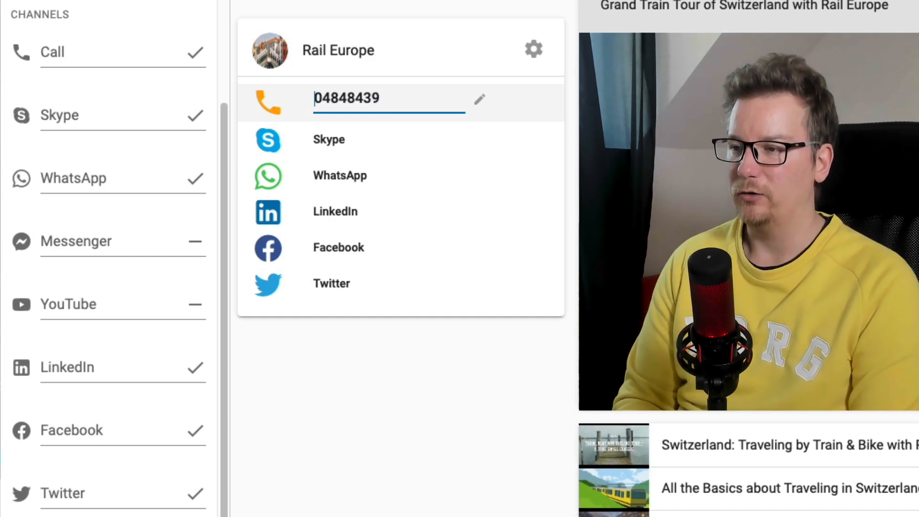
text(Call Me On)
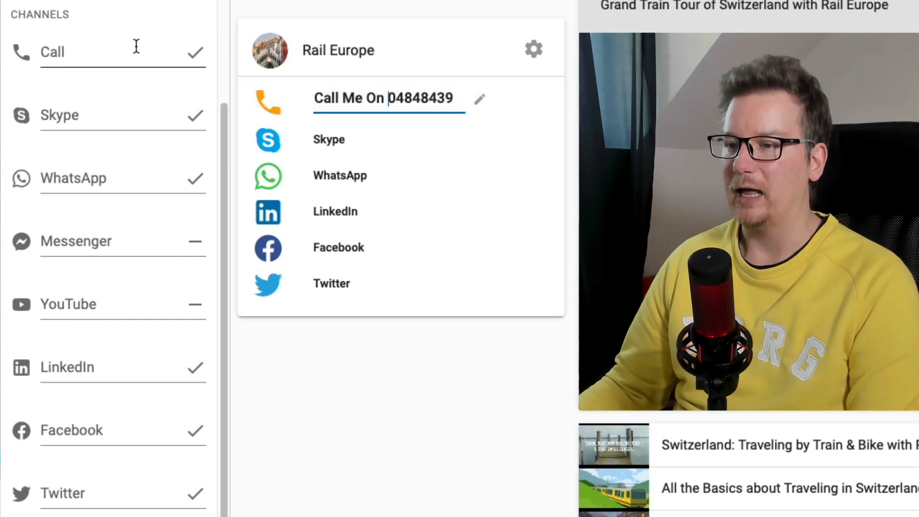
click(71, 43)
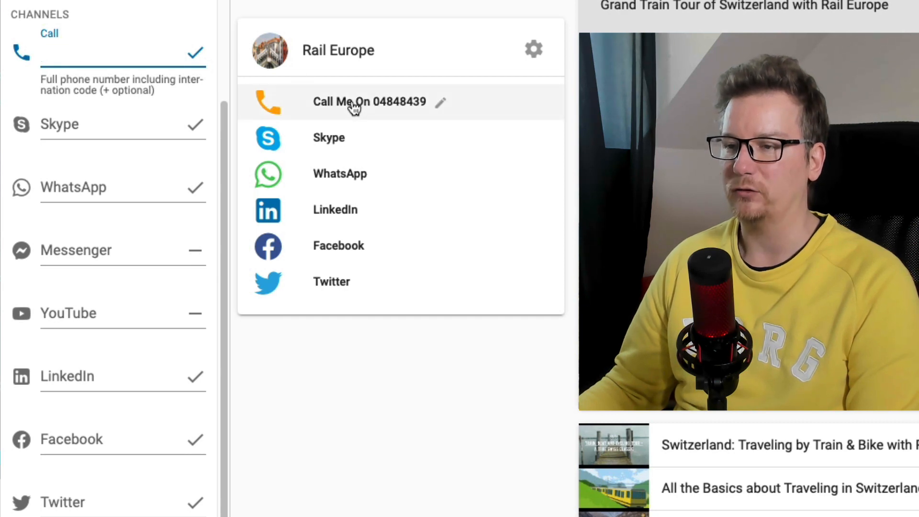
Step: Reset the phone entry's label on the contact card to "Call"
click(441, 102)
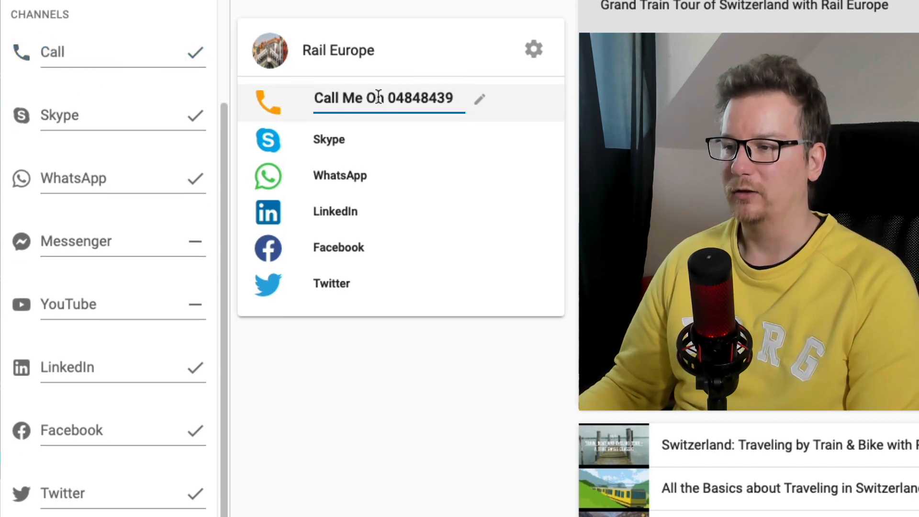
click(364, 98)
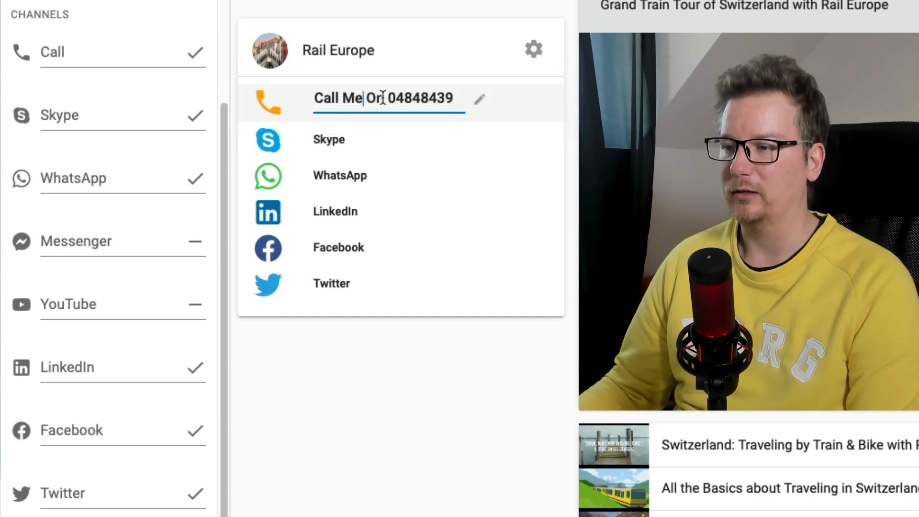
key(ctrl+a)
text(Call)
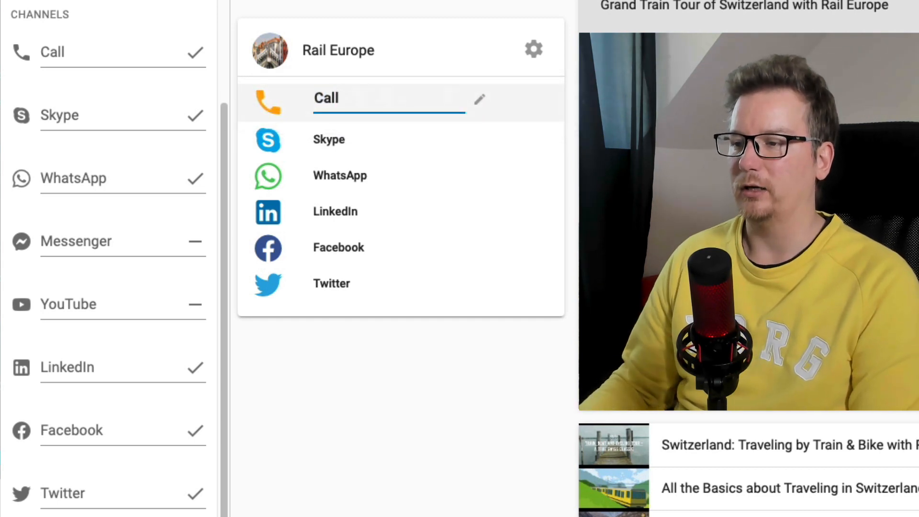
click(377, 366)
Step: Check what kind of entry the Skype, WhatsApp and Call channels expect
click(105, 116)
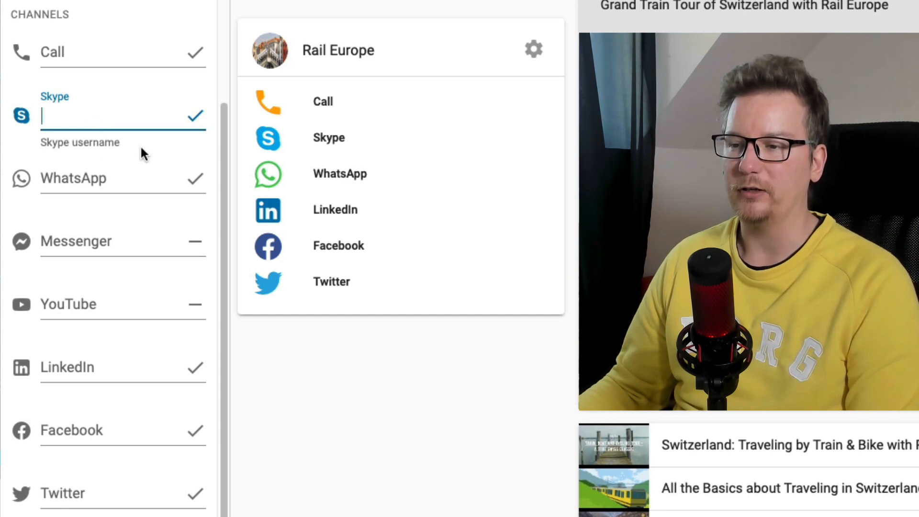
click(101, 179)
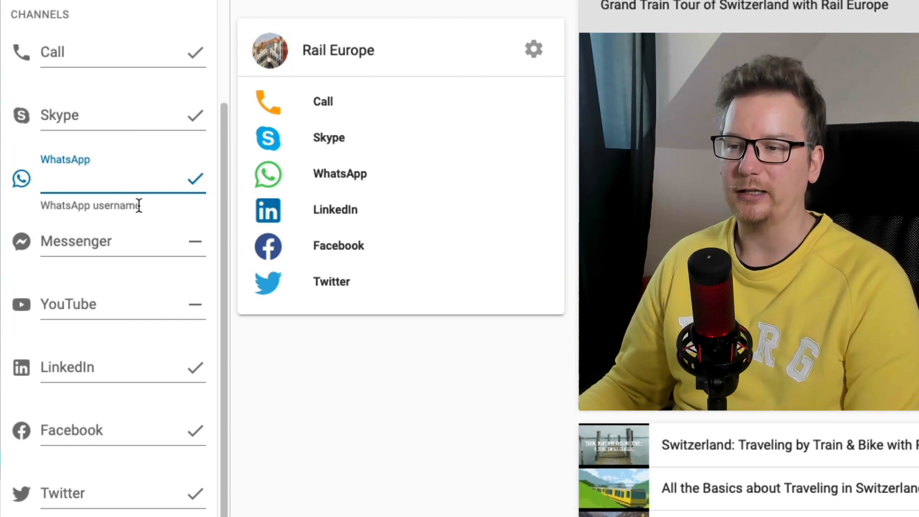
click(116, 205)
click(107, 184)
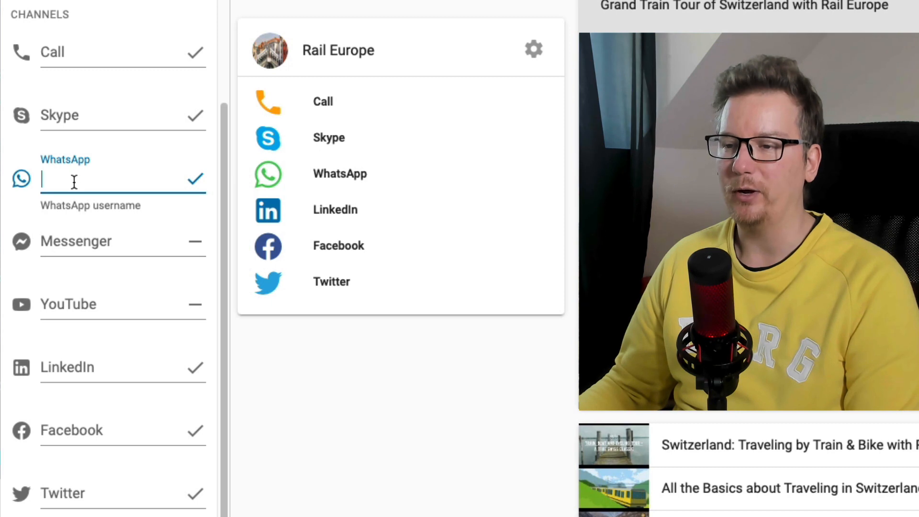
click(55, 53)
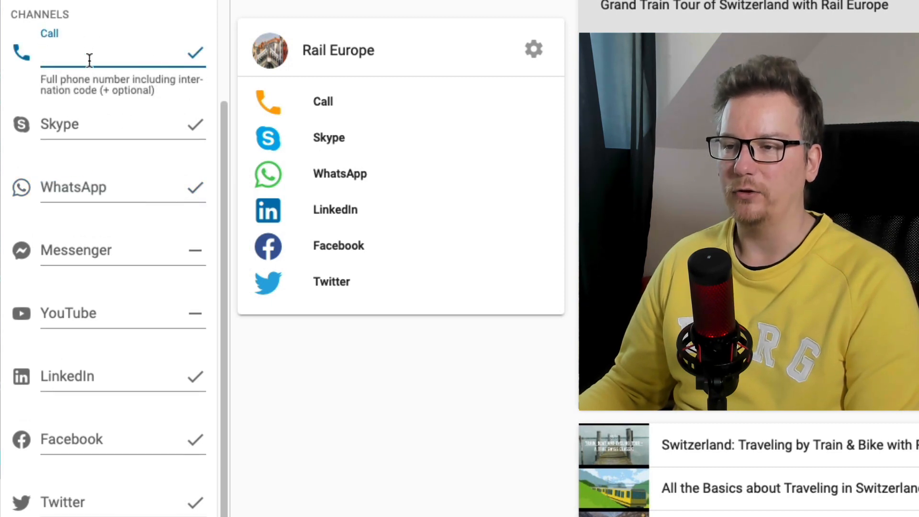
click(77, 185)
Step: Enable the Messenger and YouTube channels for the contact card
click(100, 240)
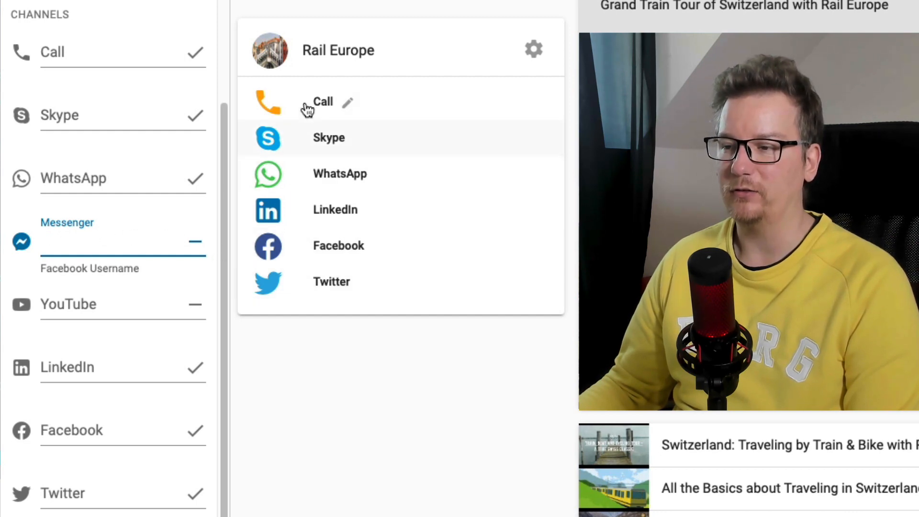
click(198, 246)
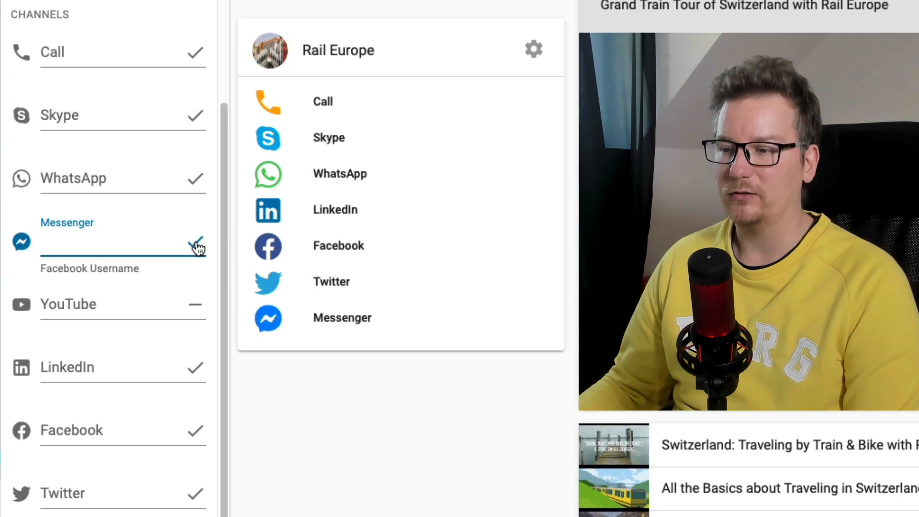
click(144, 309)
click(195, 309)
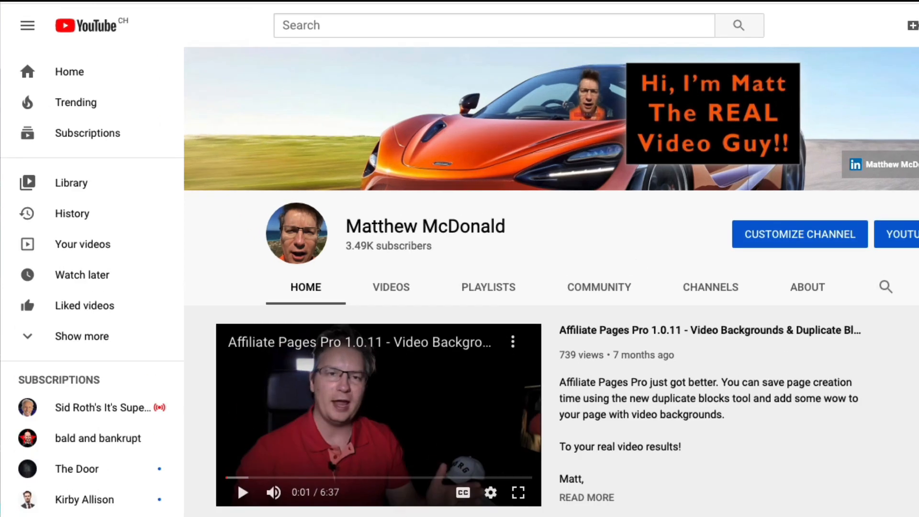
Step: Copy only the channel ID from the YouTube channel's web address and paste it into the contact panel's YouTube channel
click(340, 25)
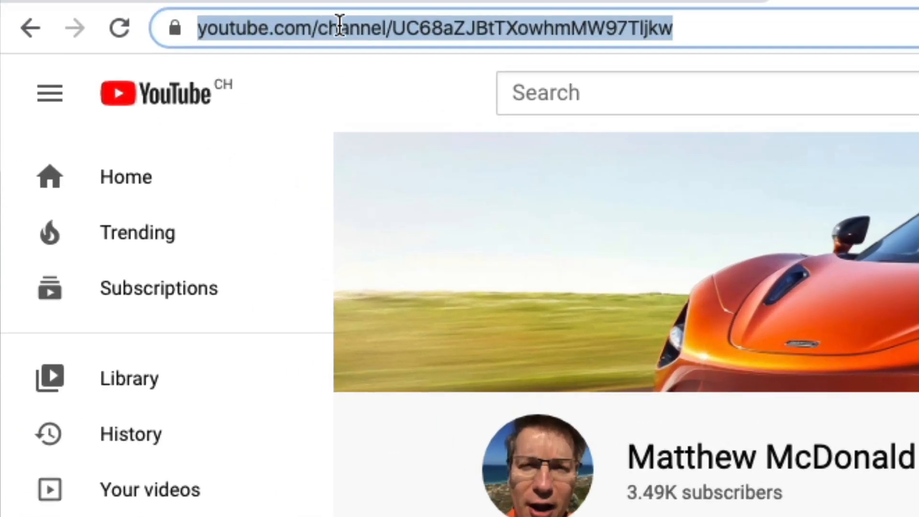
click(318, 24)
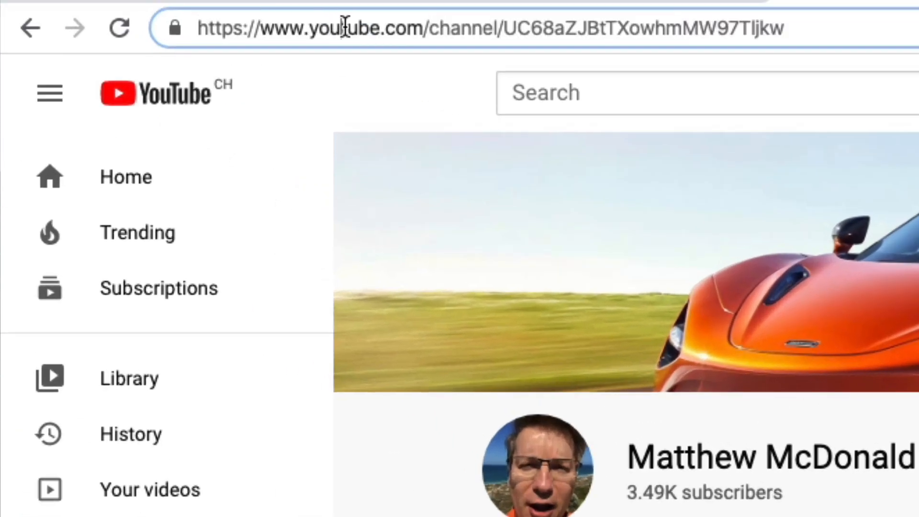
double_click(468, 27)
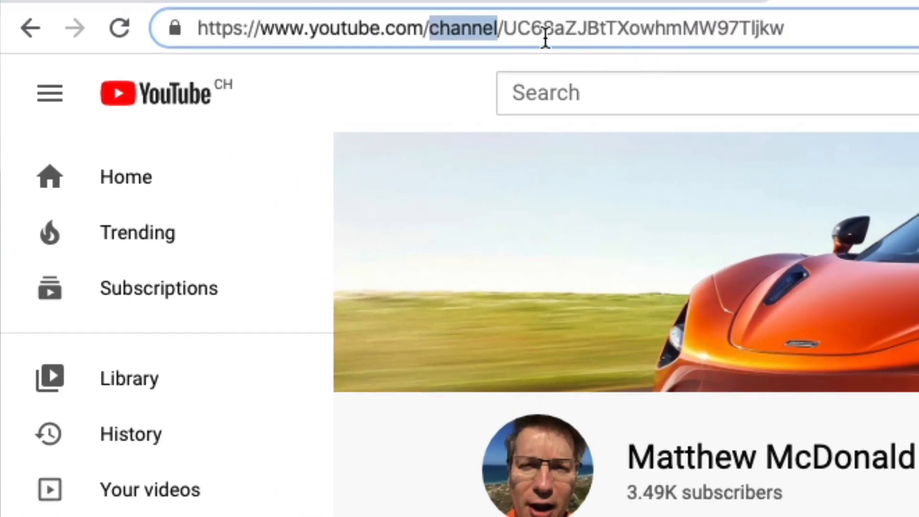
double_click(589, 28)
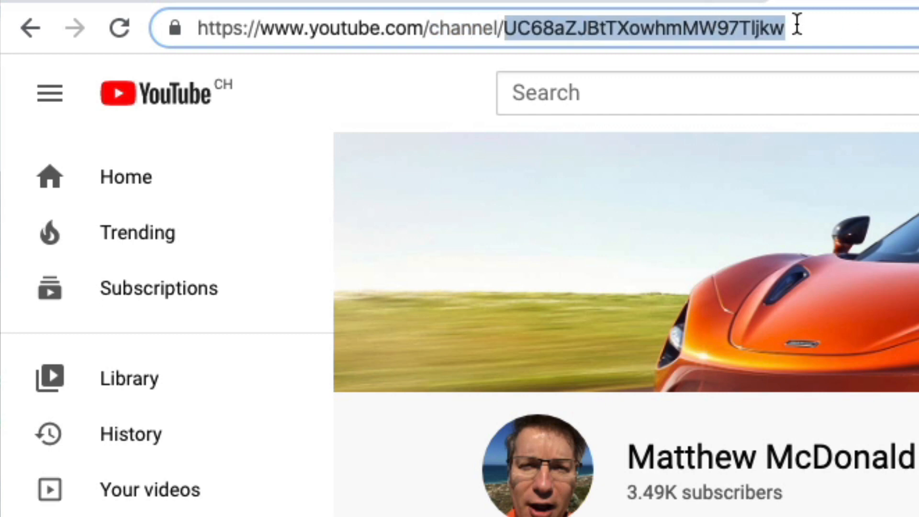
double_click(703, 27)
key(ctrl+c)
drag(697, 27, 242, 30)
click(721, 19)
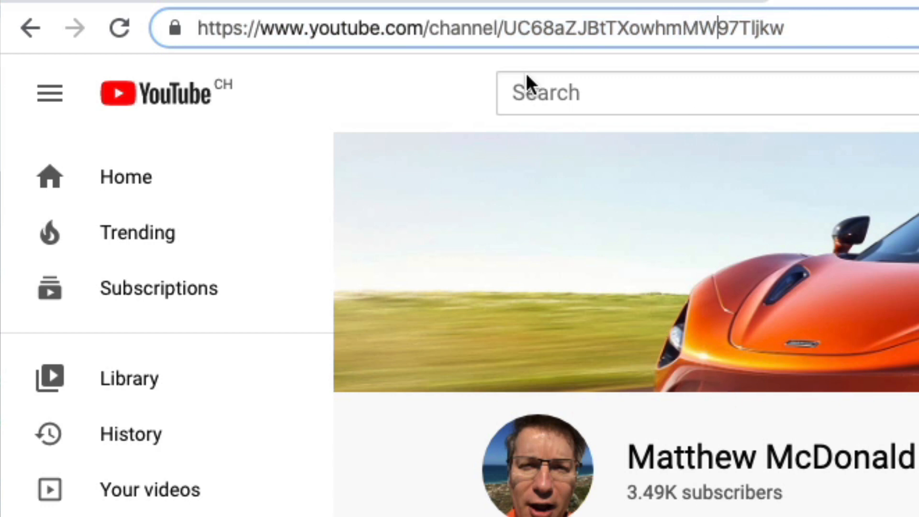
double_click(677, 28)
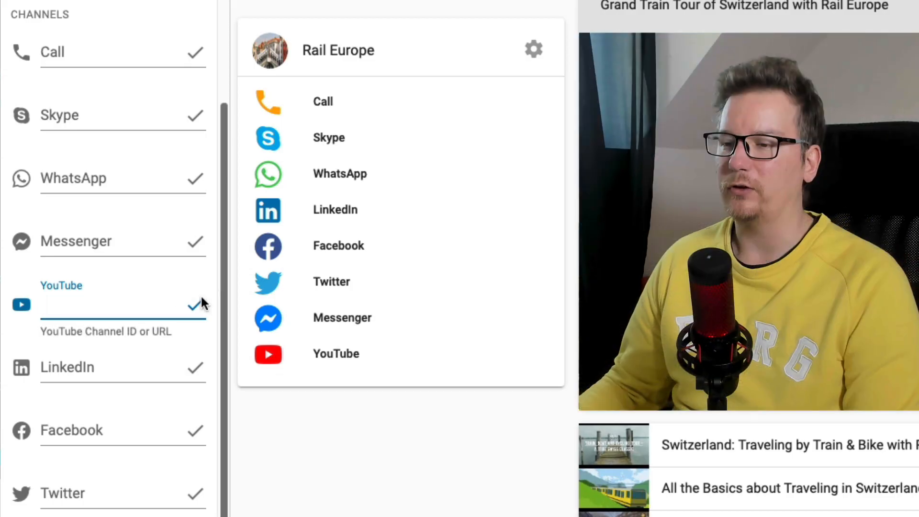
key(ctrl+v)
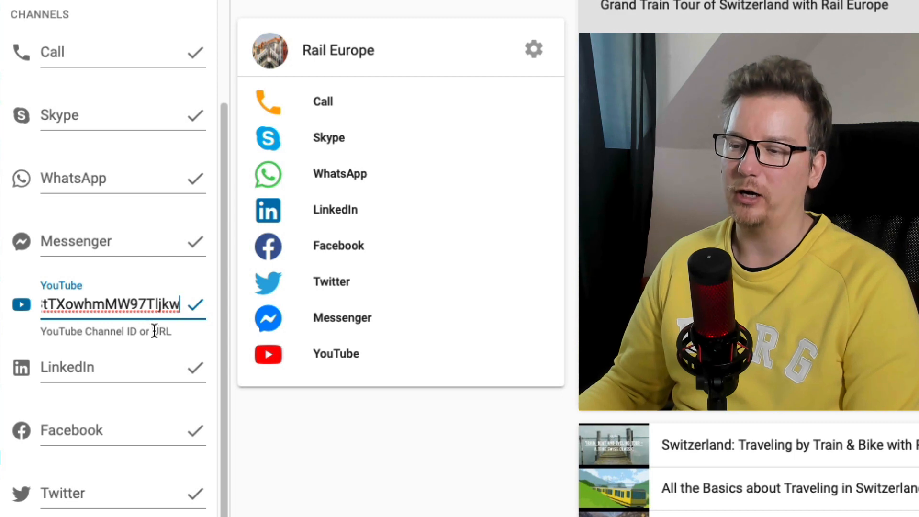
double_click(115, 306)
click(115, 306)
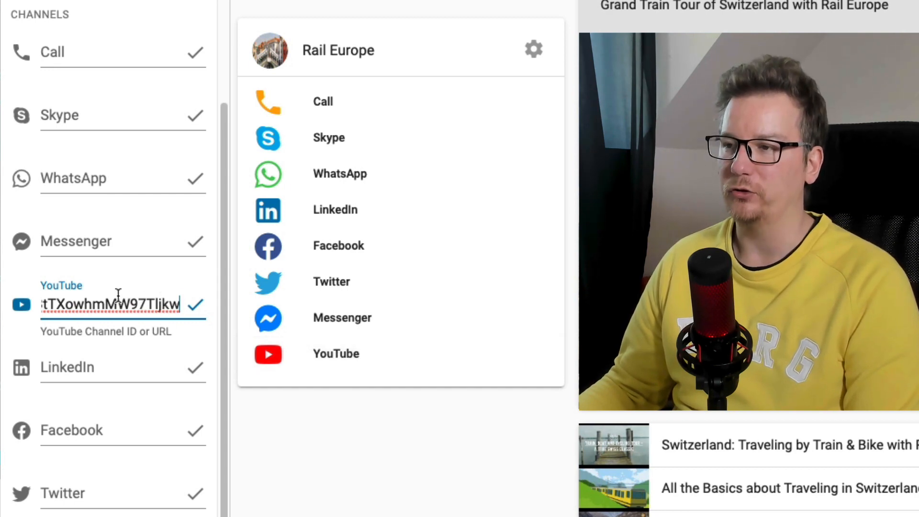
Step: Check what the LinkedIn and Facebook channels expect, and enter the owner's Twitter username in the Twitter channel
click(125, 367)
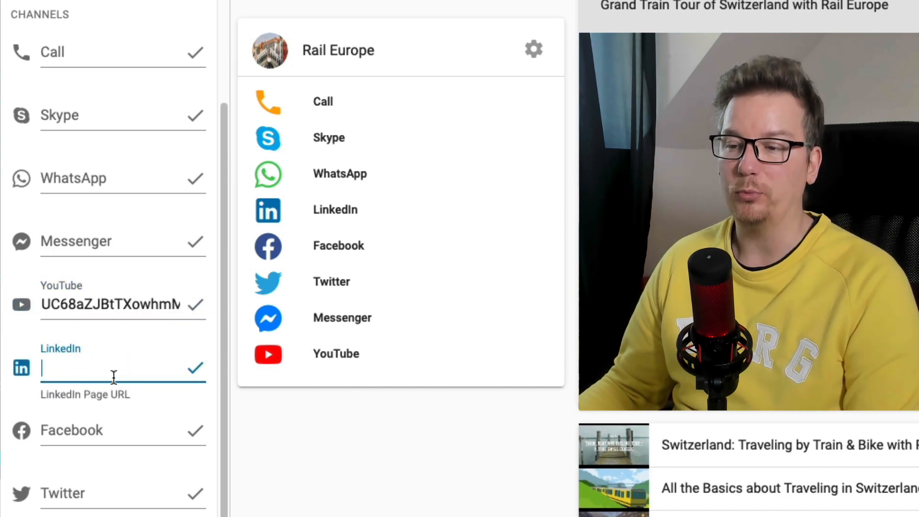
click(124, 427)
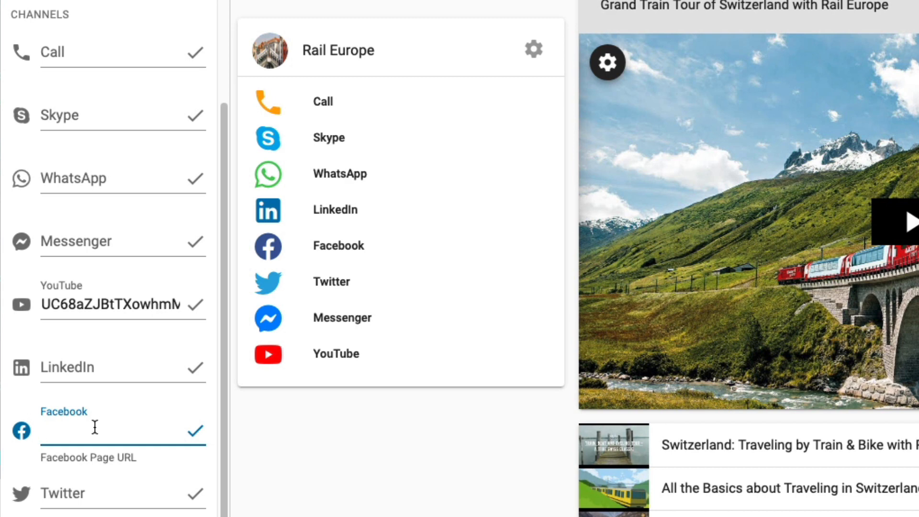
click(144, 493)
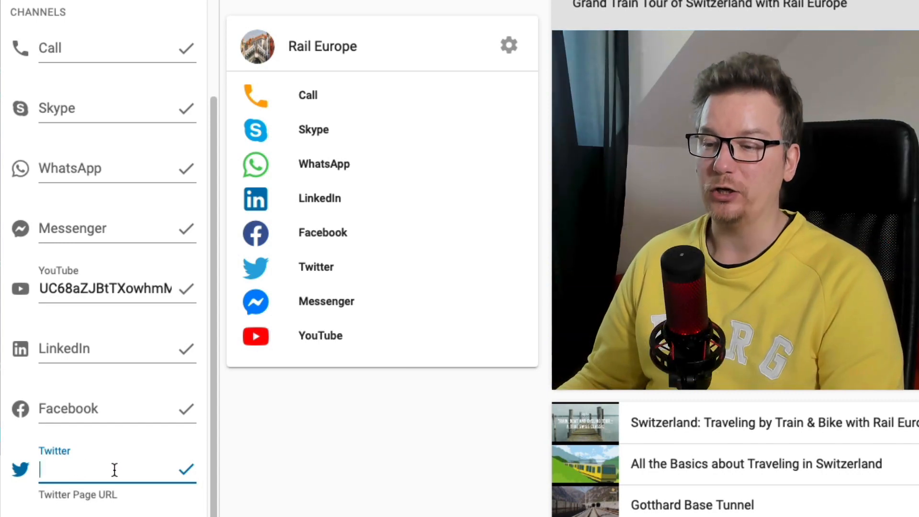
text(matth)
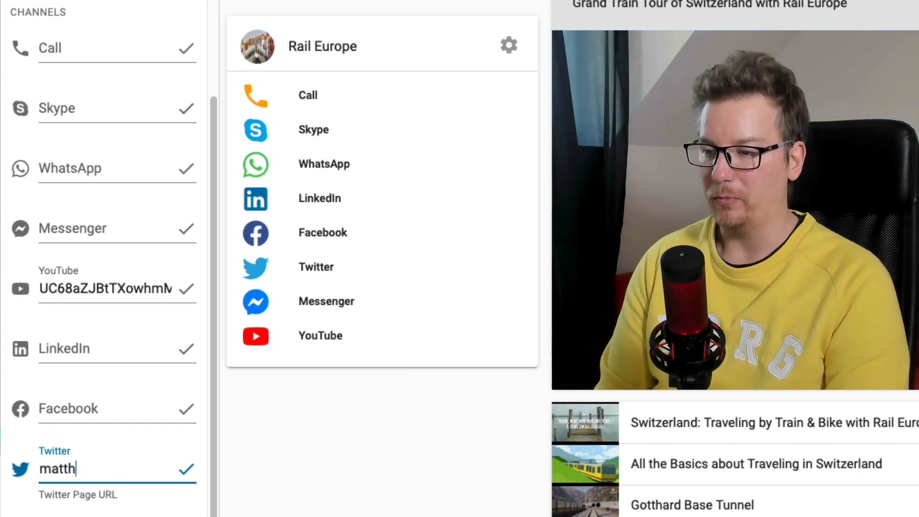
text(ewmcdonald)
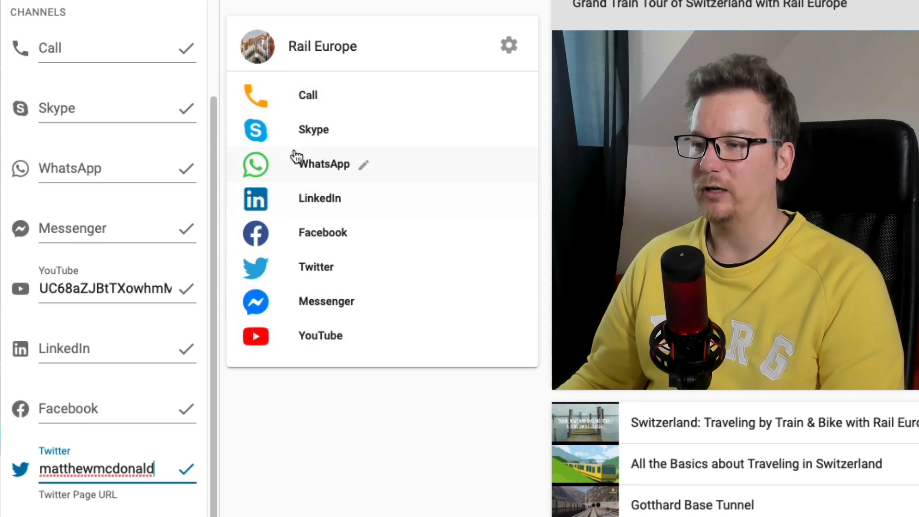
Step: Change the colour of the Call icon on the contact card to a strong blue
click(259, 104)
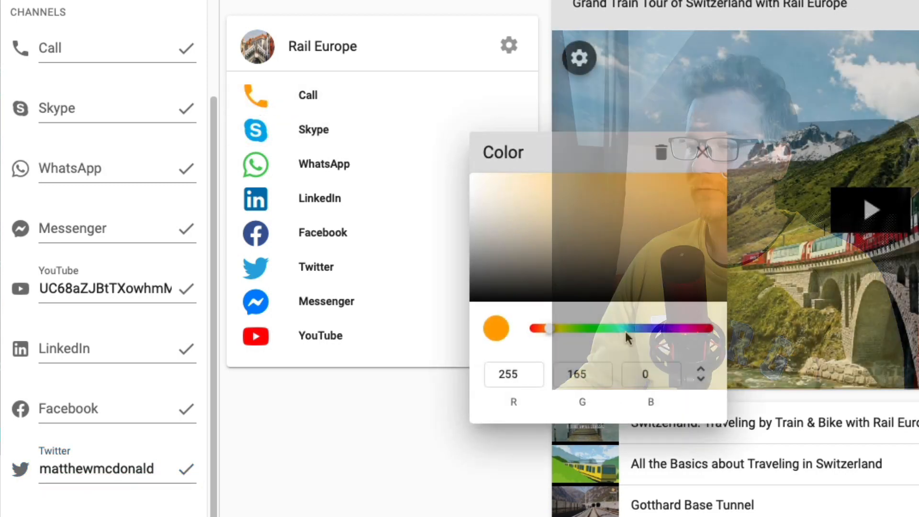
click(645, 327)
drag(661, 206, 701, 184)
click(701, 152)
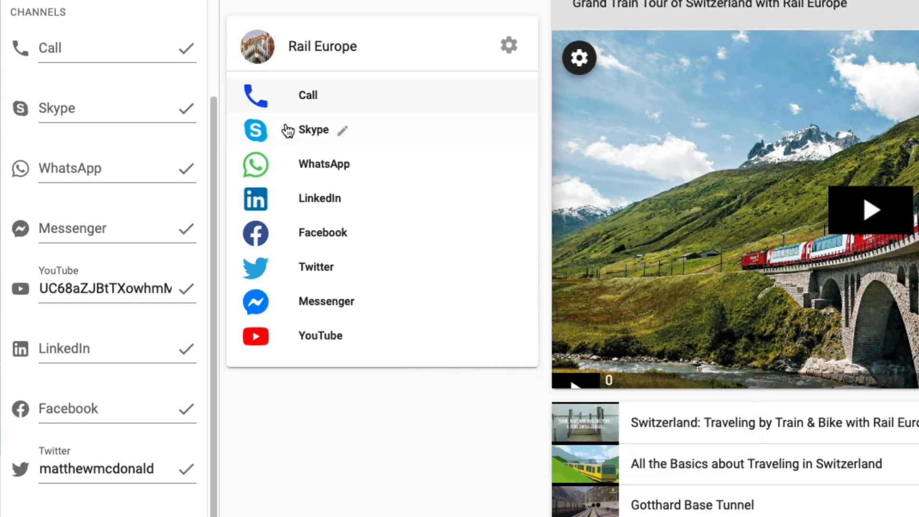
Step: Change the colour of the Skype icon on the contact card to green, RGB 17, 218, 46
click(257, 131)
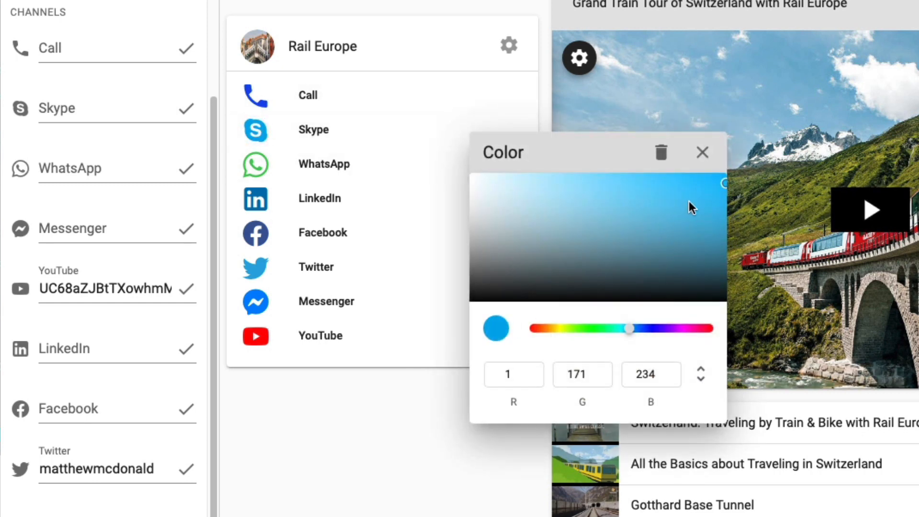
mouse_move(702, 224)
mouse_down()
mouse_move(651, 216)
mouse_move(723, 187)
mouse_up()
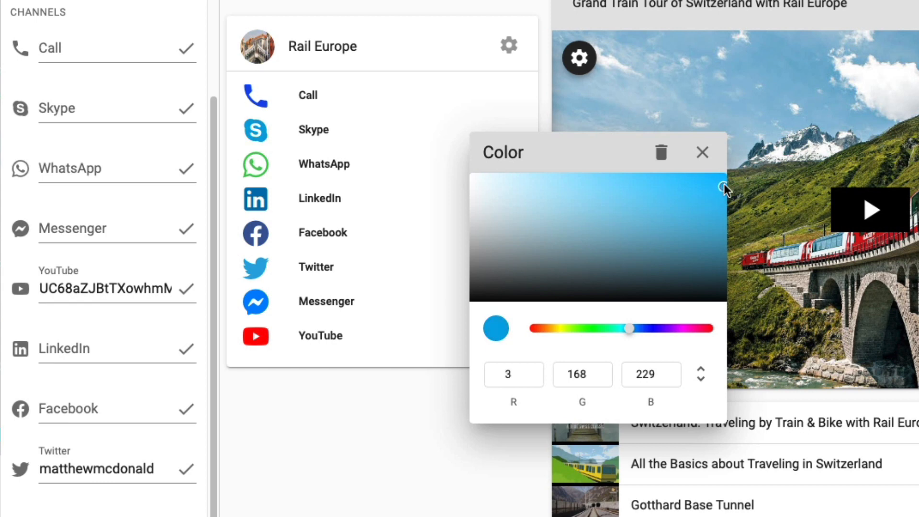
click(595, 328)
click(703, 154)
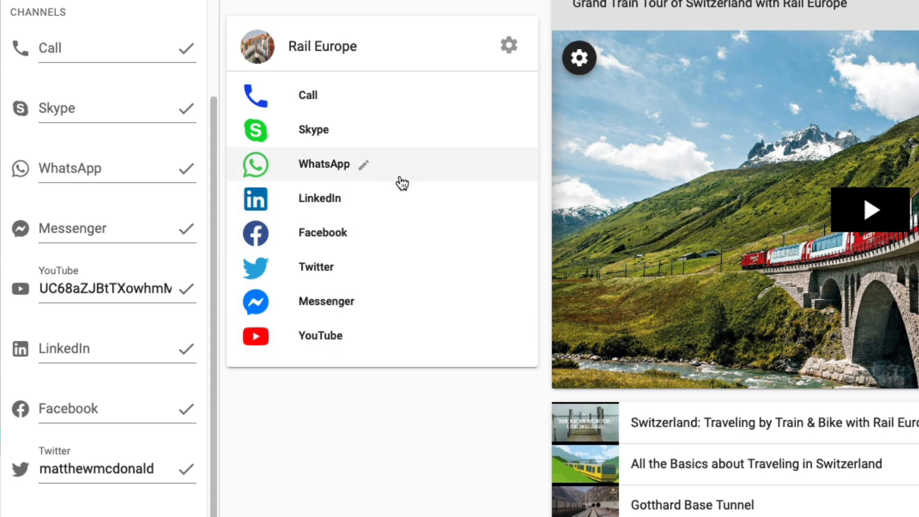
Step: Remove the custom colour from the Skype icon on the contact card
click(257, 136)
click(663, 154)
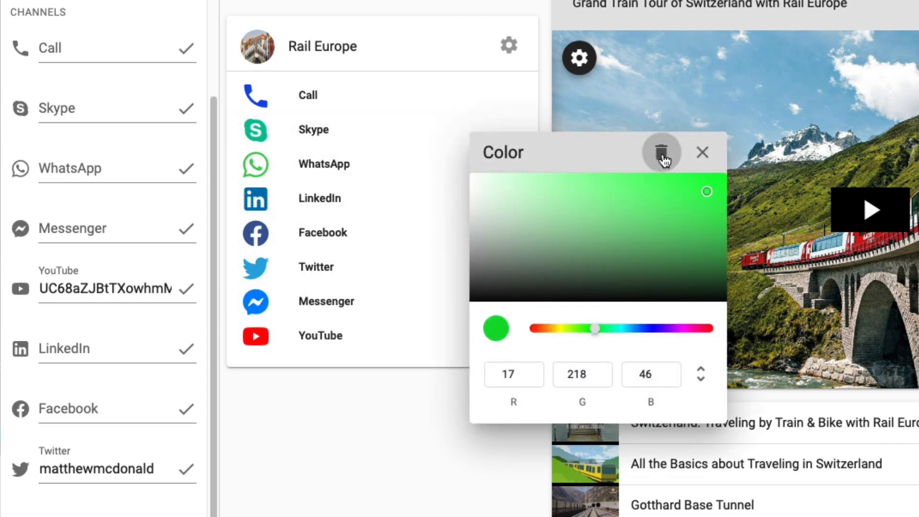
click(705, 153)
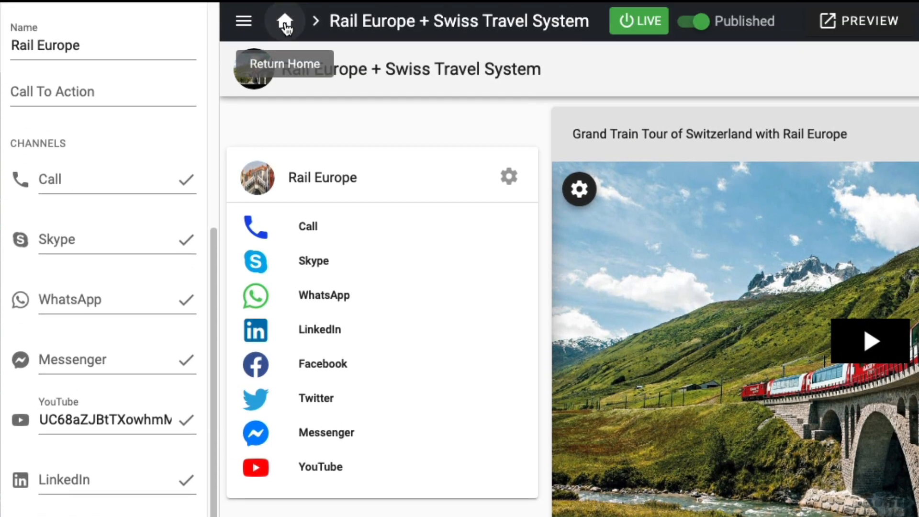
Step: Exit the page editor without saving the changes and open the plugin's master settings
click(284, 21)
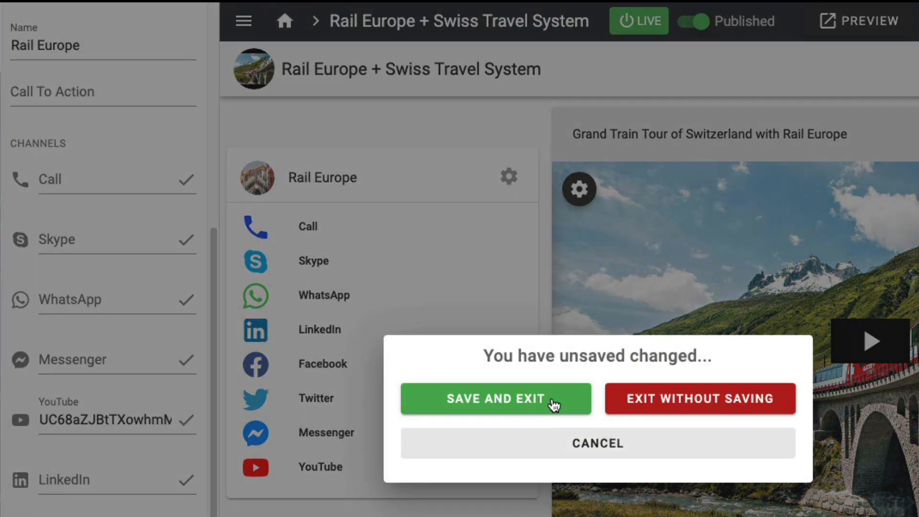
click(697, 408)
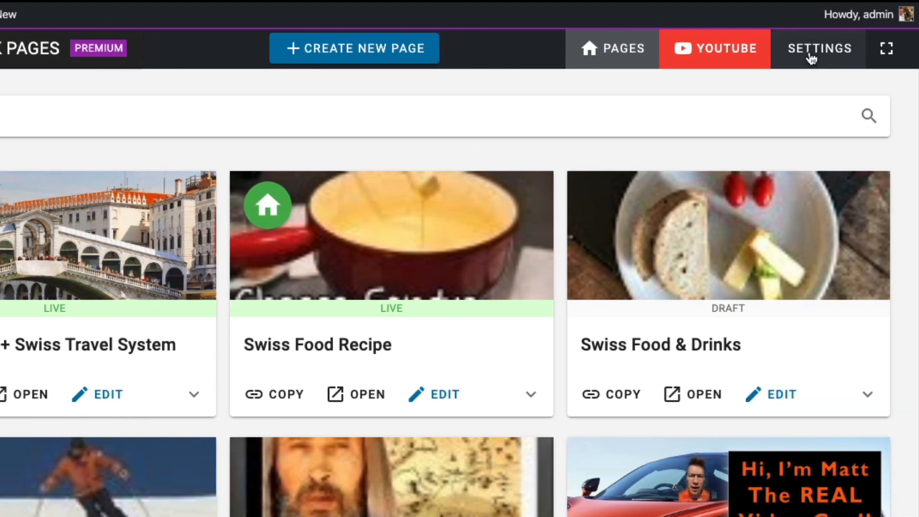
click(810, 58)
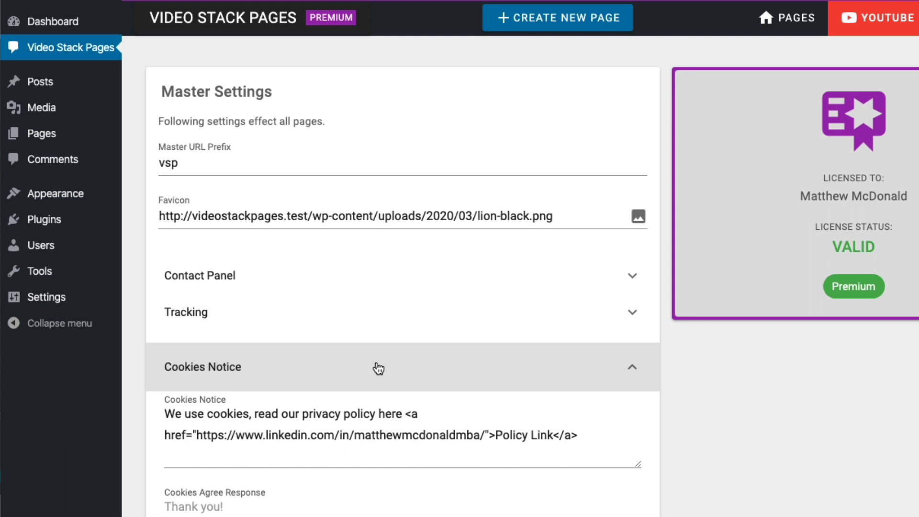
Step: Collapse the Cookies Notice section and expand the Contact Panel section to view its person and channel settings
click(379, 368)
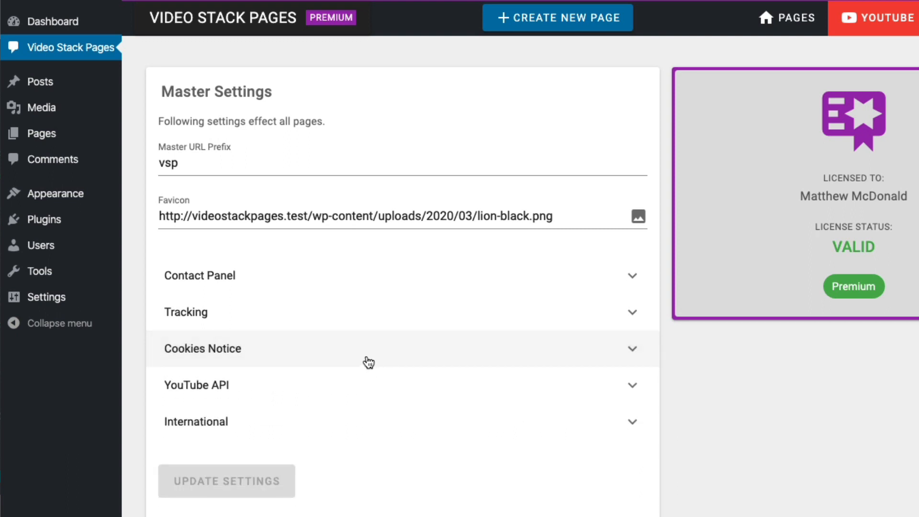
scroll(315, 372, down, 1)
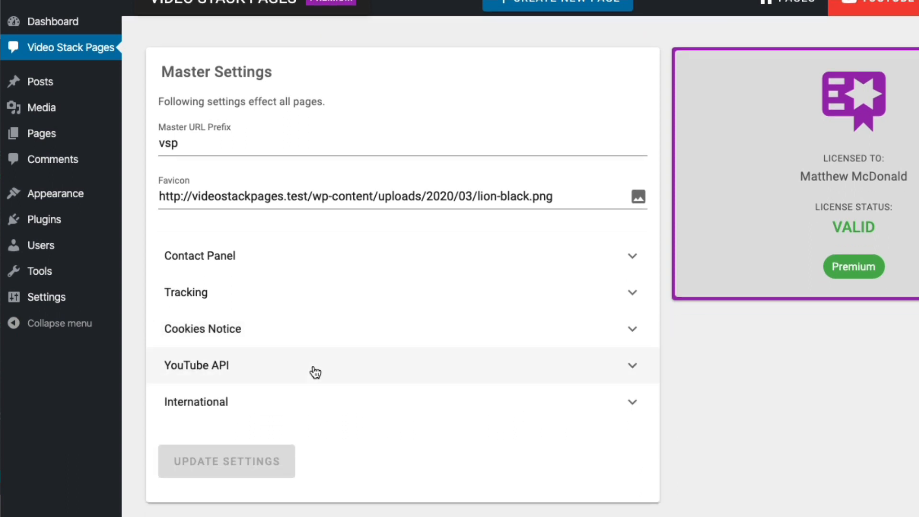
click(249, 263)
scroll(249, 268, down, 3)
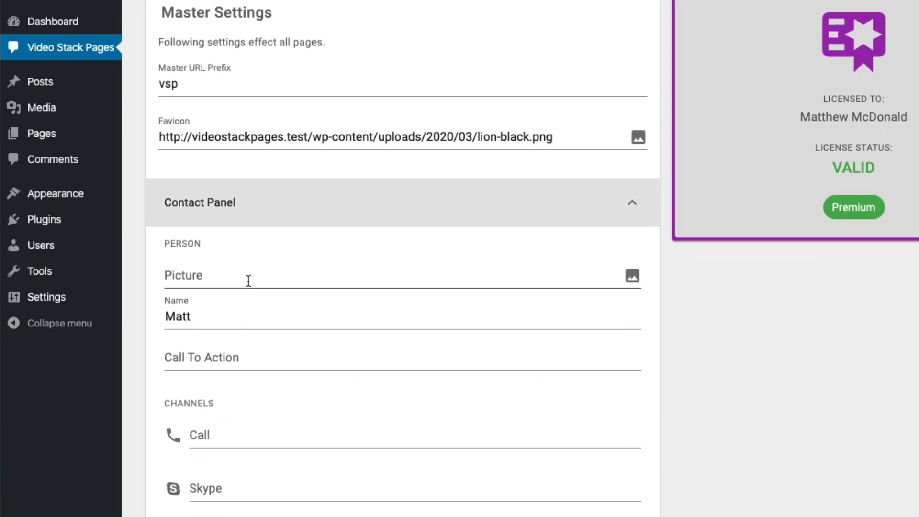
scroll(248, 280, down, 8)
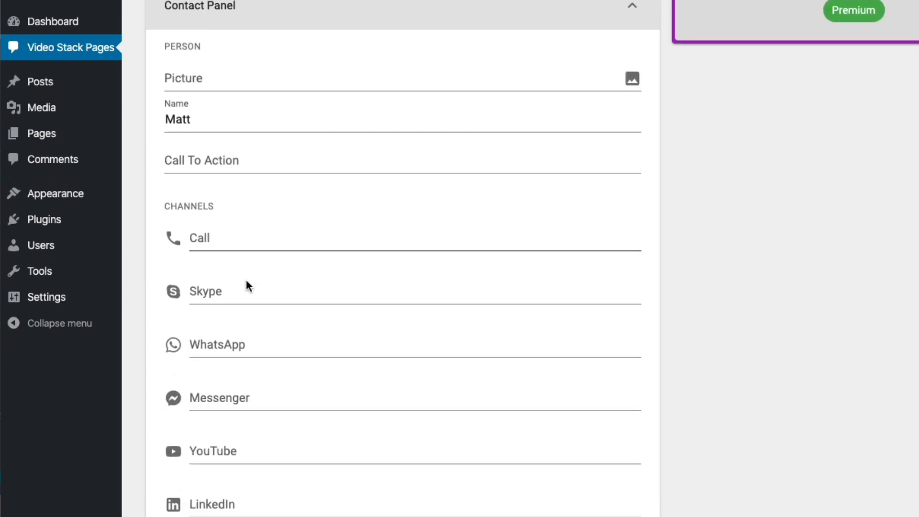
Step: Check what kind of entry the Call, Skype, WhatsApp and Messenger channels expect in the master Contact Panel settings
click(225, 208)
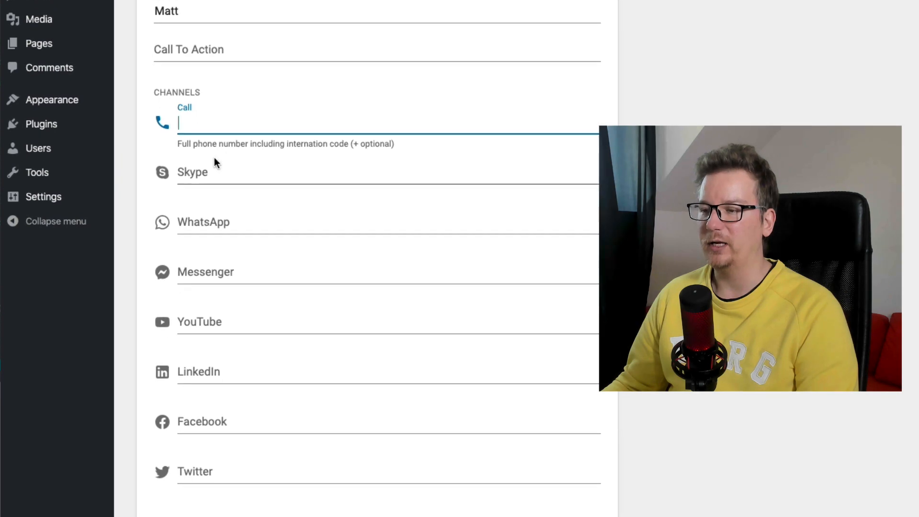
click(225, 168)
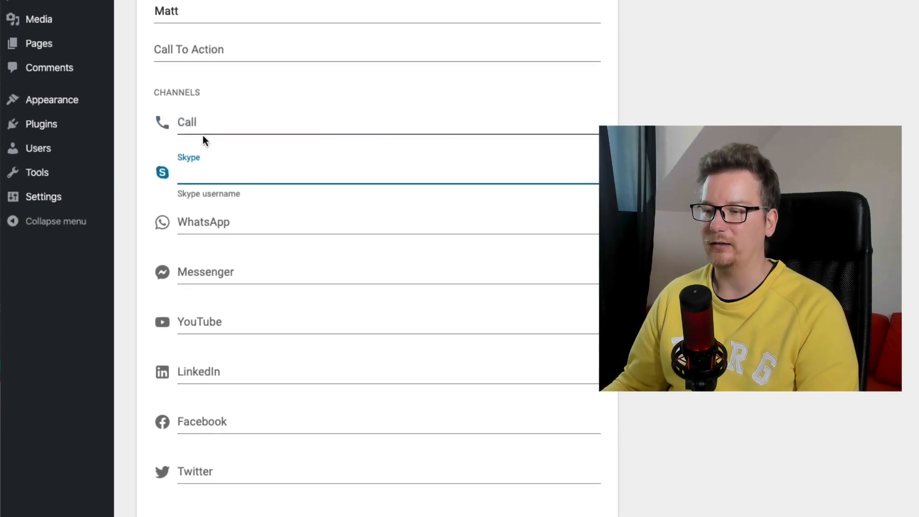
click(259, 125)
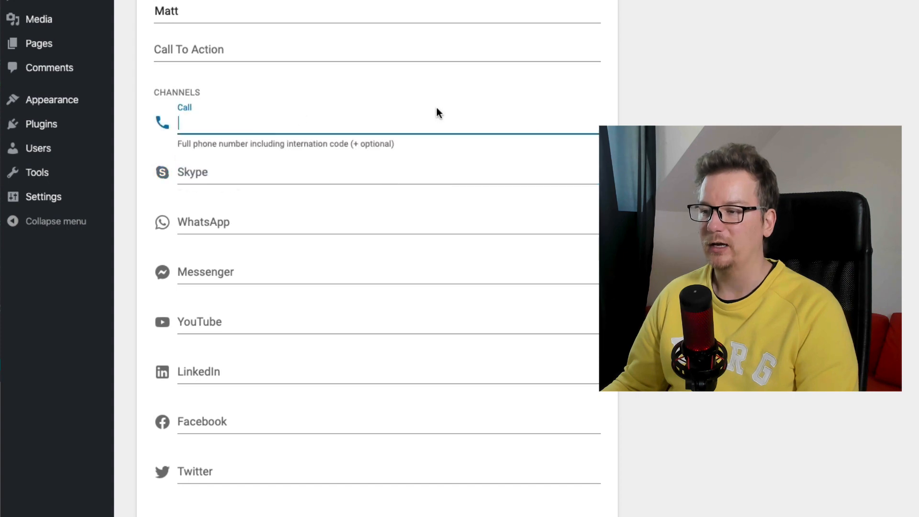
click(225, 173)
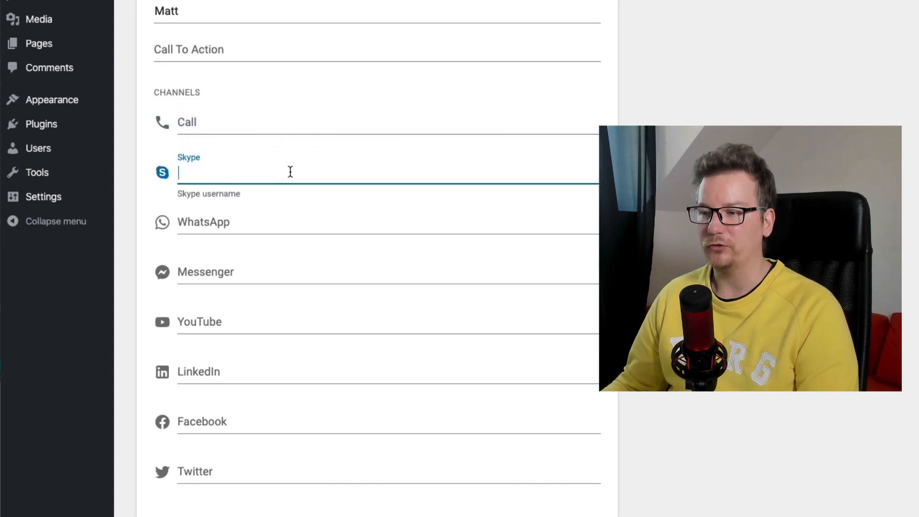
click(225, 223)
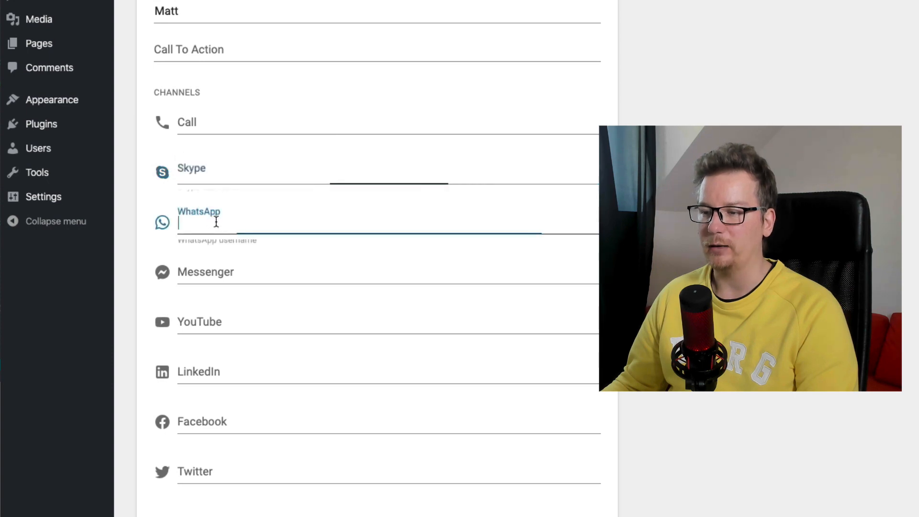
click(217, 271)
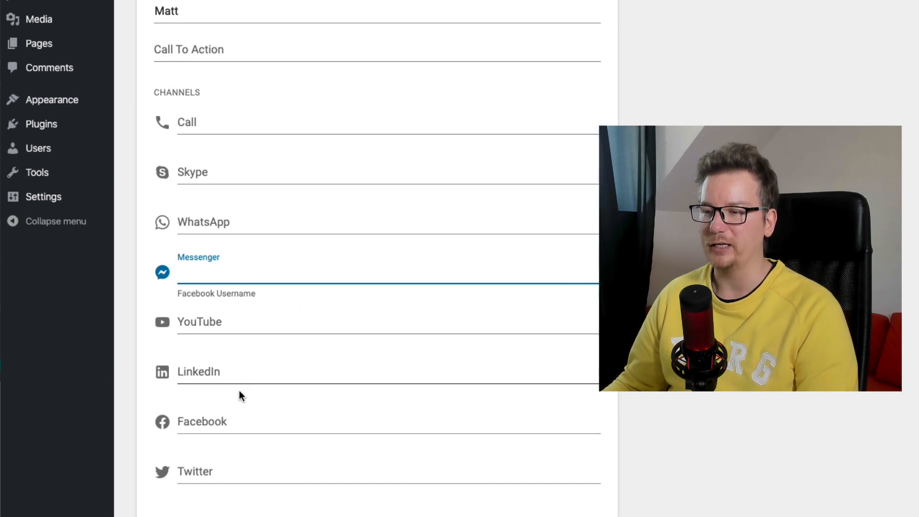
click(229, 221)
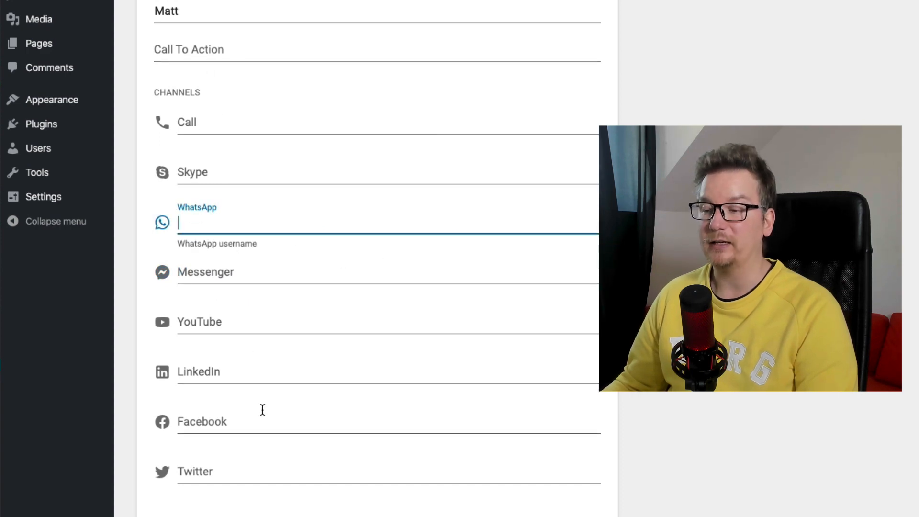
scroll(257, 421, up, 1)
scroll(253, 437, up, 5)
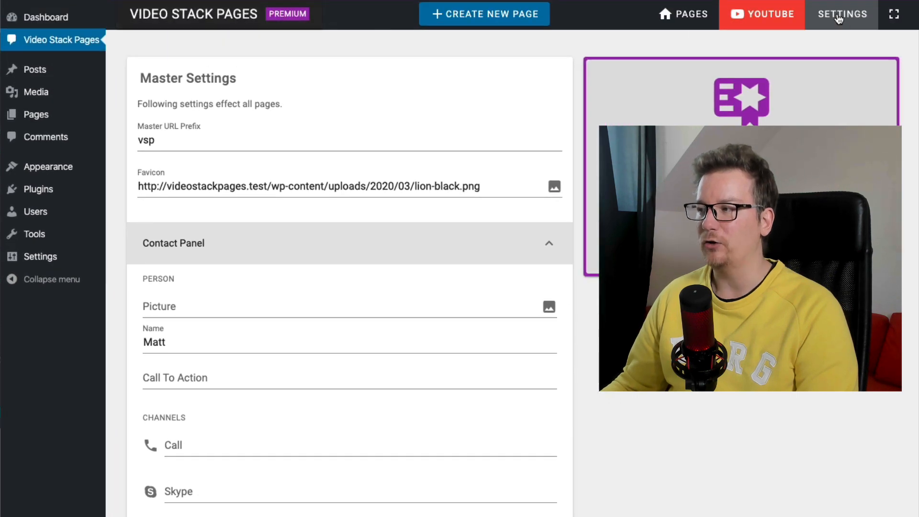
Step: Review the person fields and the channel list from Call to Twitter in the master Contact Panel settings, including the Skype field's expected entry
scroll(288, 259, down, 10)
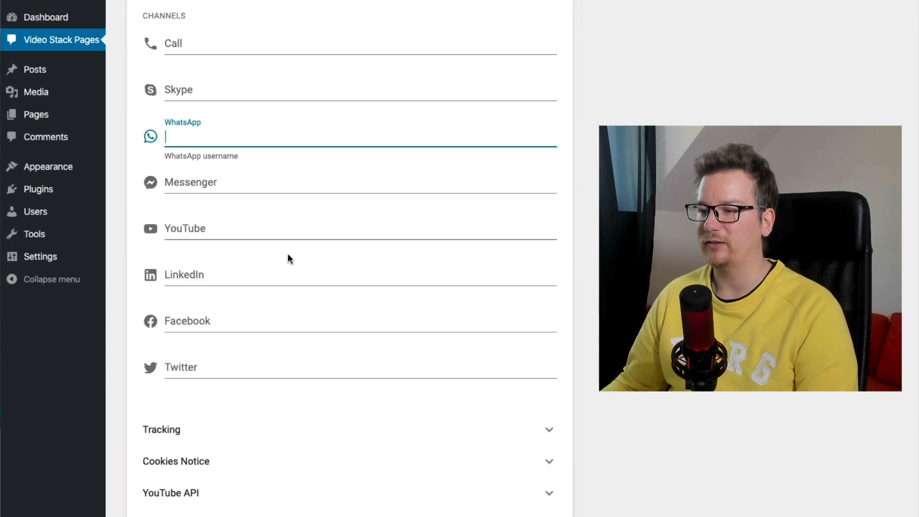
scroll(259, 268, up, 3)
scroll(257, 275, up, 3)
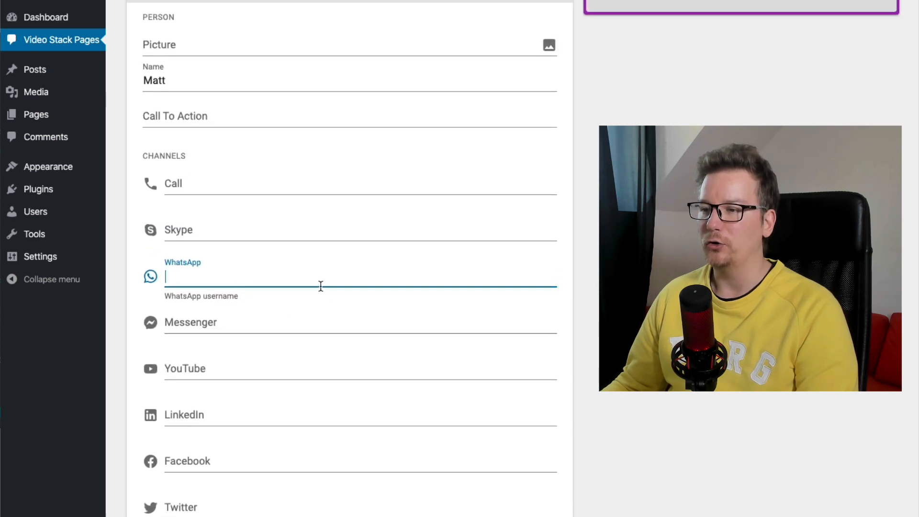
scroll(314, 287, up, 3)
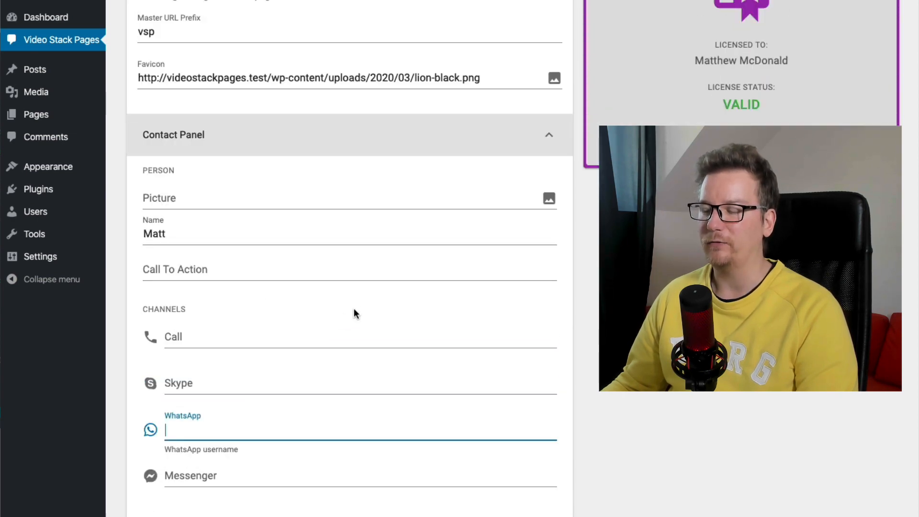
scroll(324, 361, up, 3)
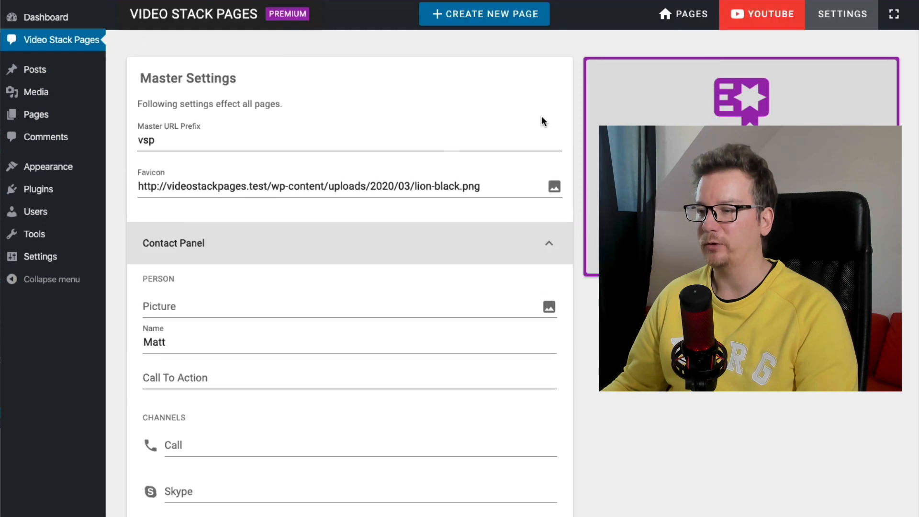
scroll(363, 180, down, 3)
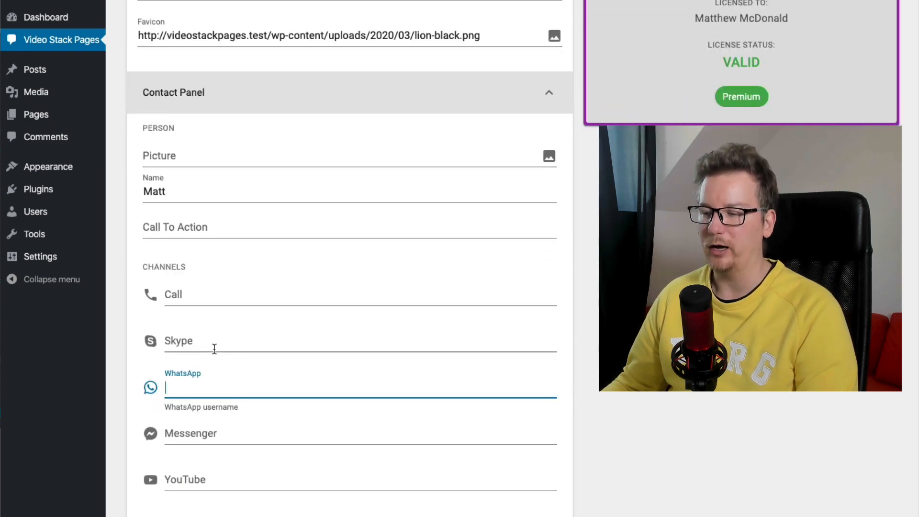
scroll(153, 341, down, 1)
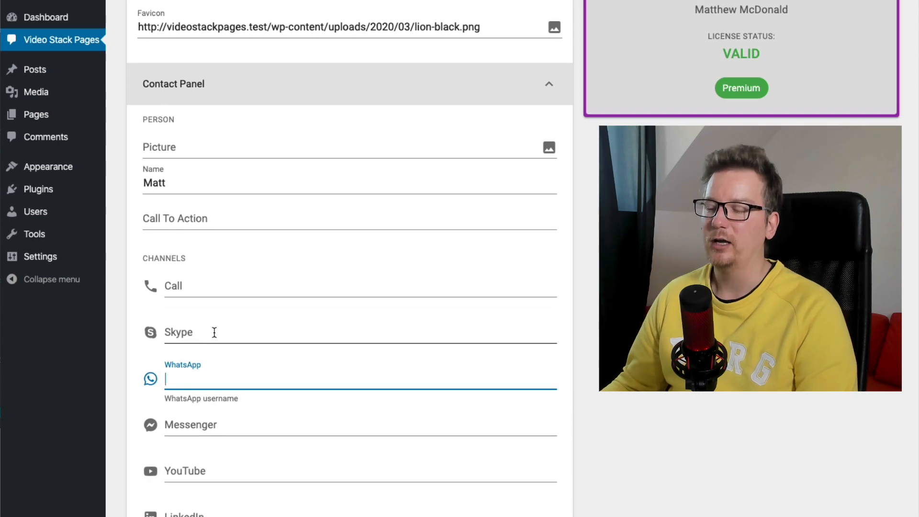
click(253, 337)
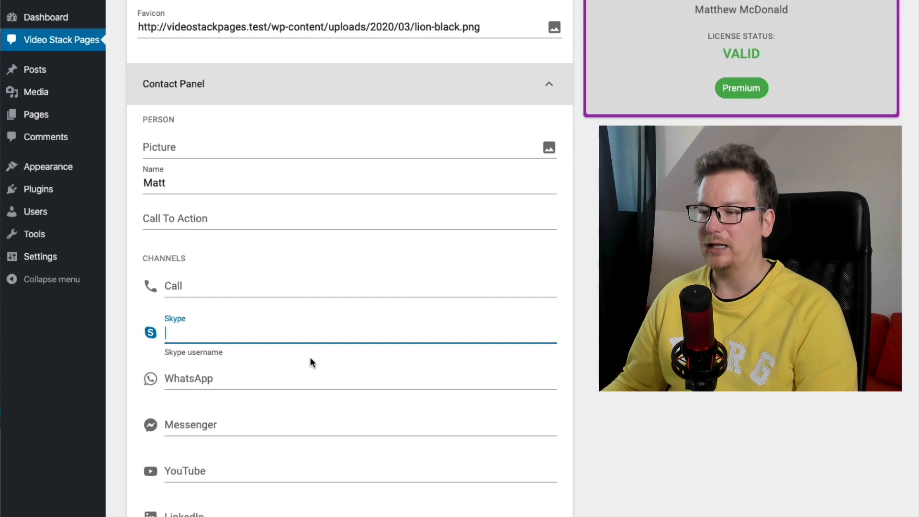
scroll(295, 367, up, 3)
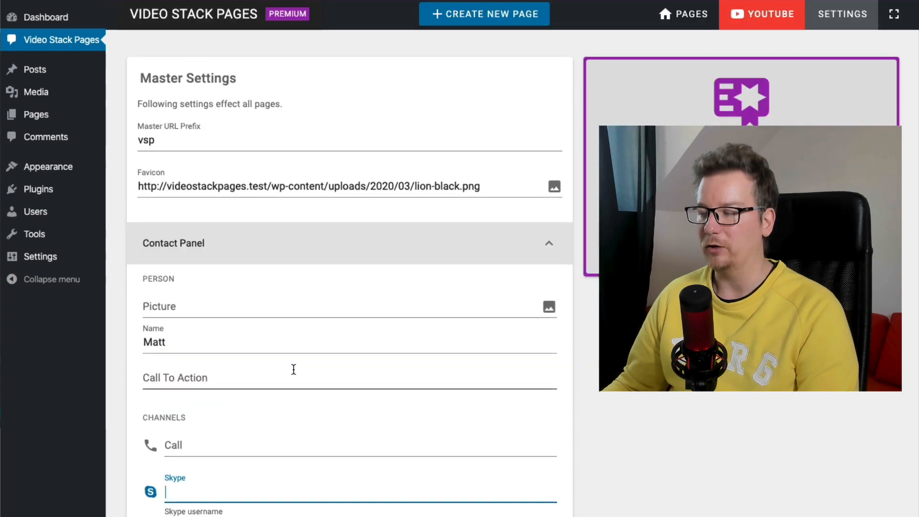
scroll(432, 239, down, 1)
scroll(432, 239, down, 1)
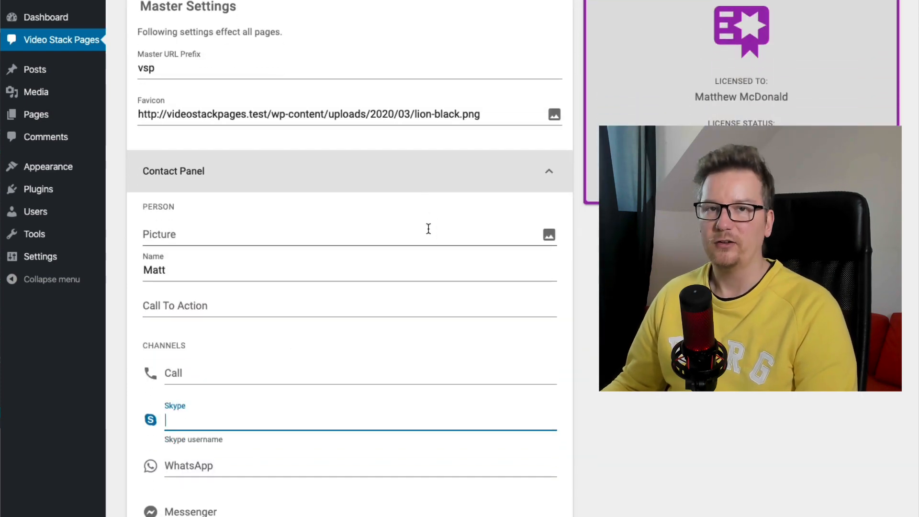